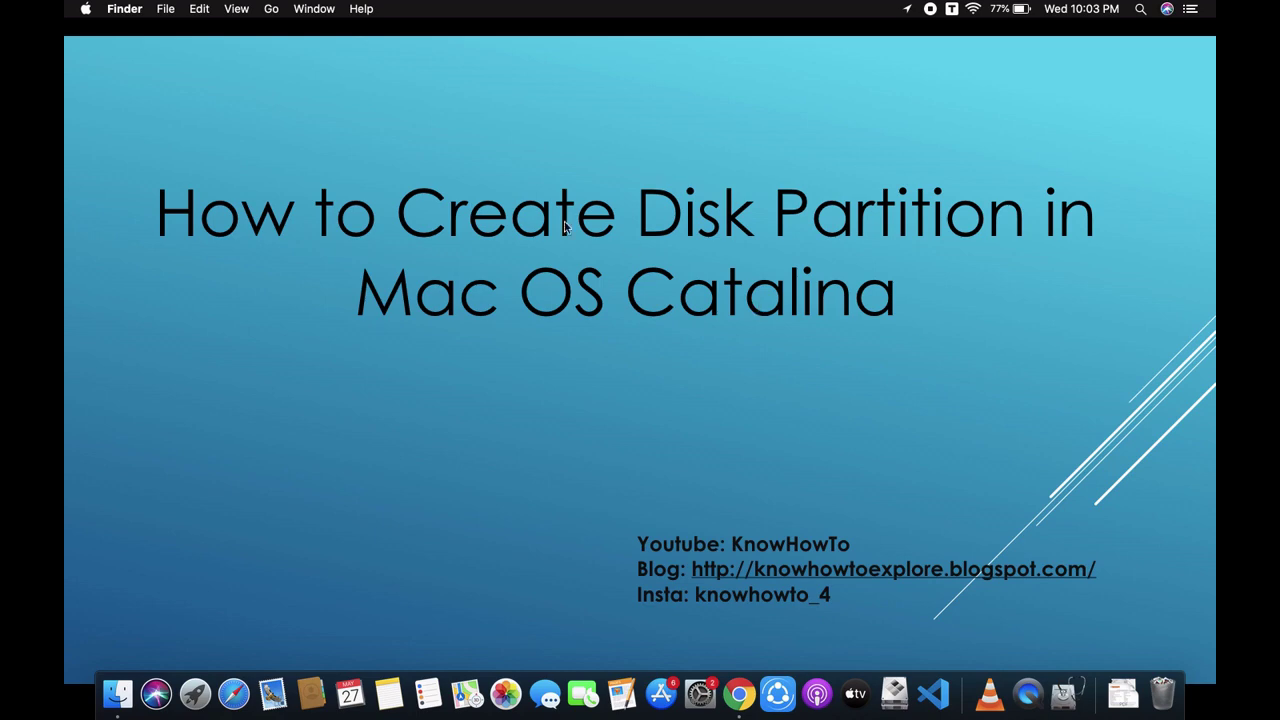
Check the disk storage overview in About This Mac, then close it
click(86, 9)
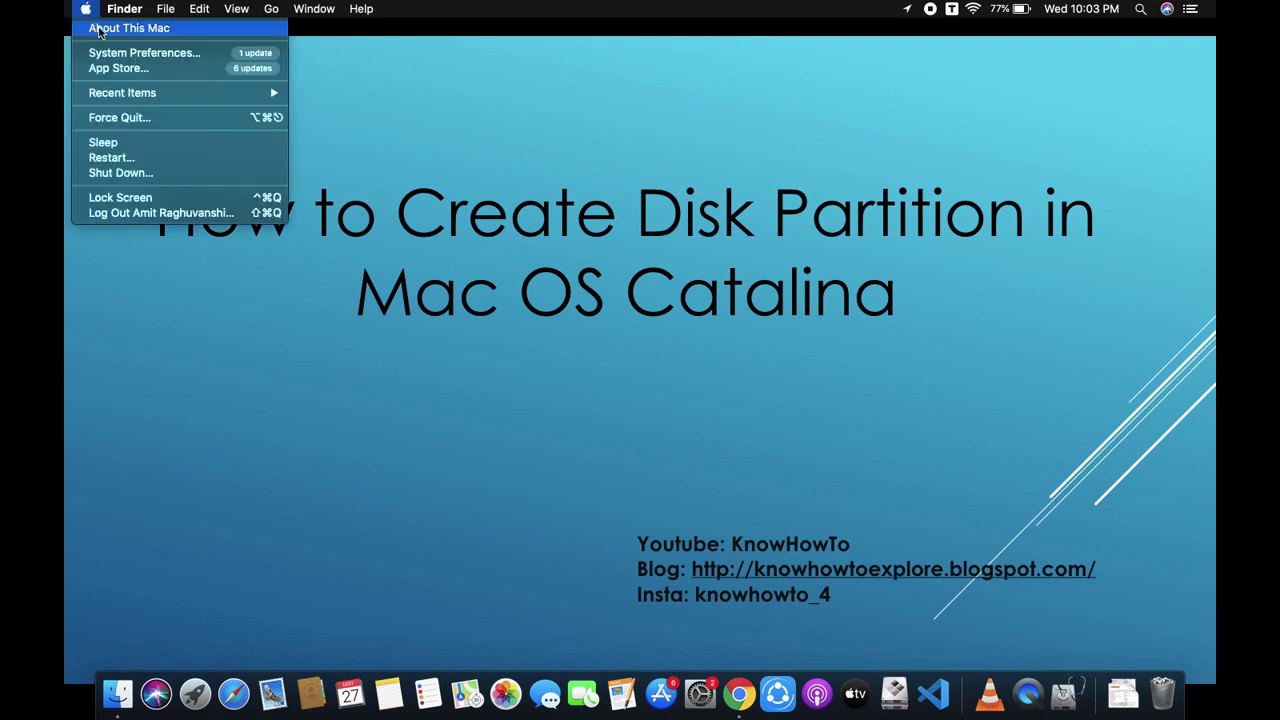
click(98, 30)
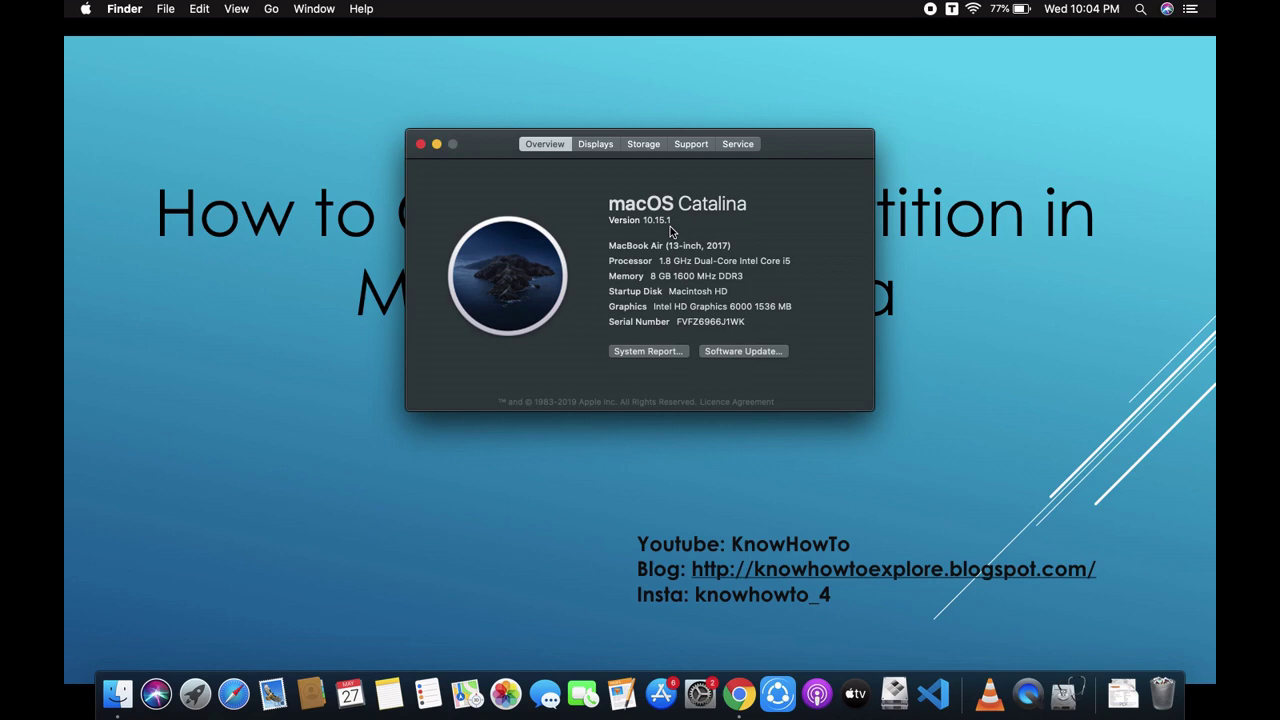
click(646, 146)
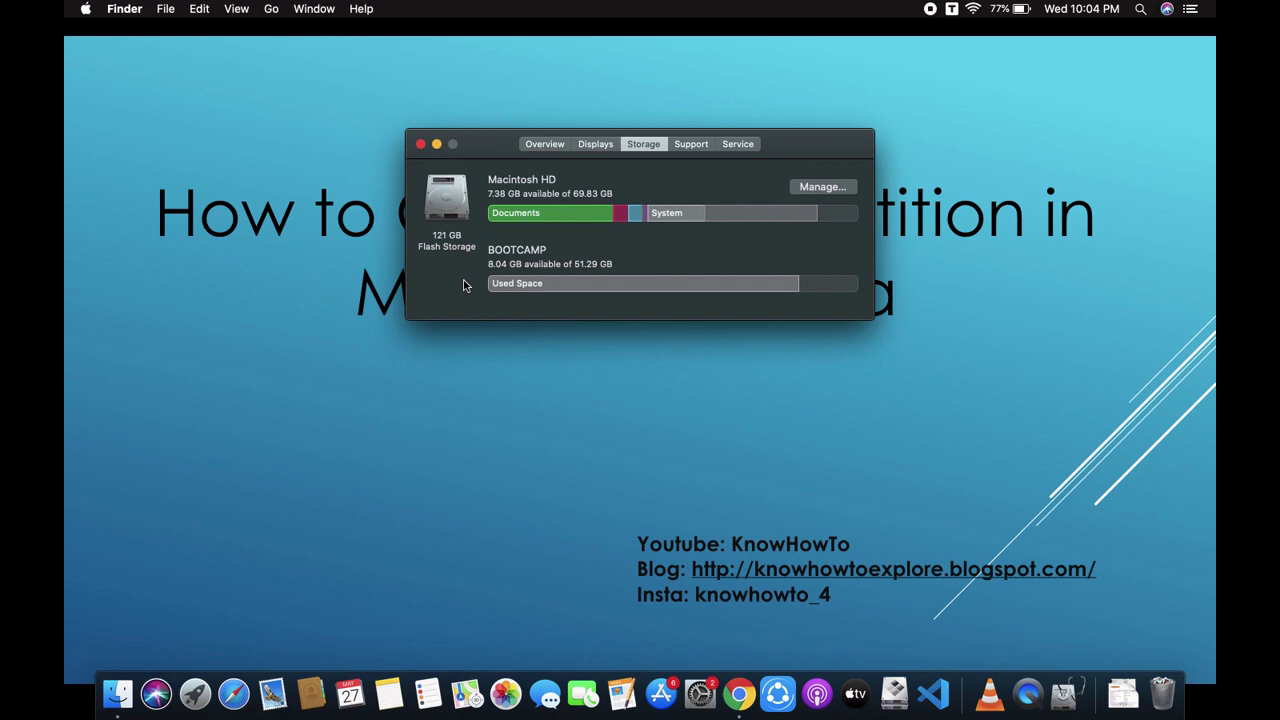
click(421, 145)
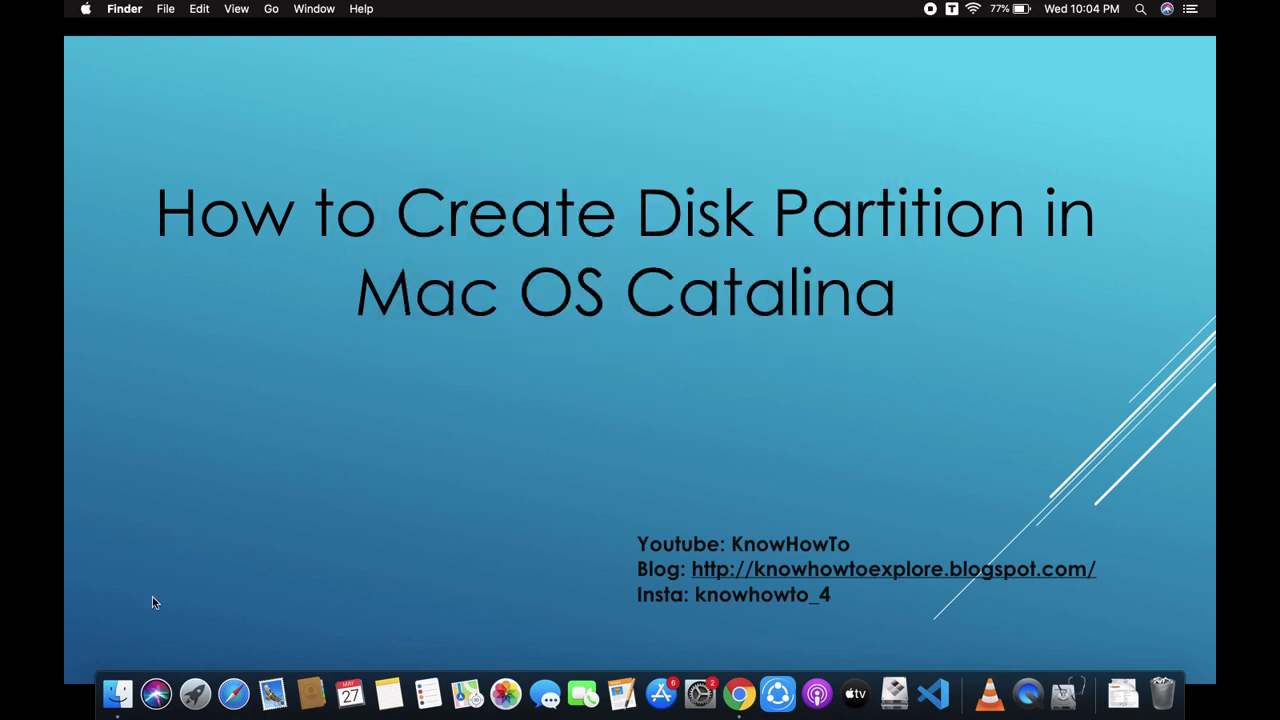
In a maximized Finder window, open Applications > Utilities and launch Disk Utility
click(120, 693)
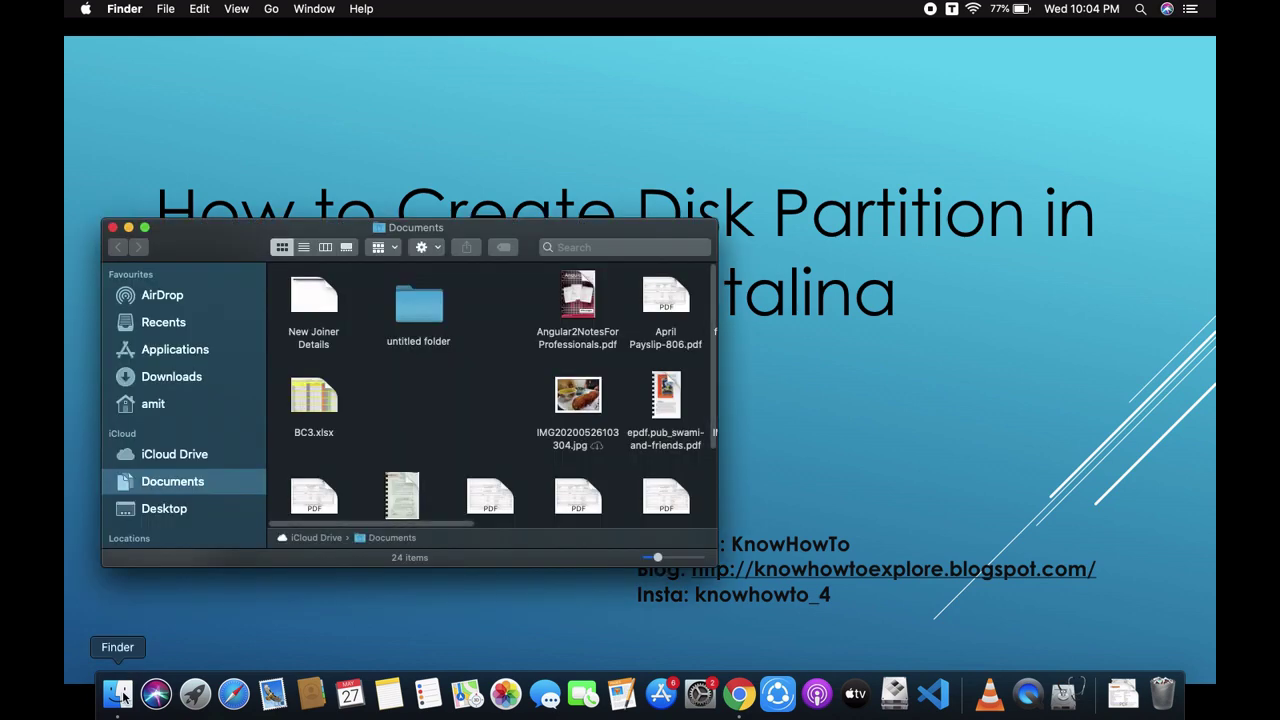
click(166, 348)
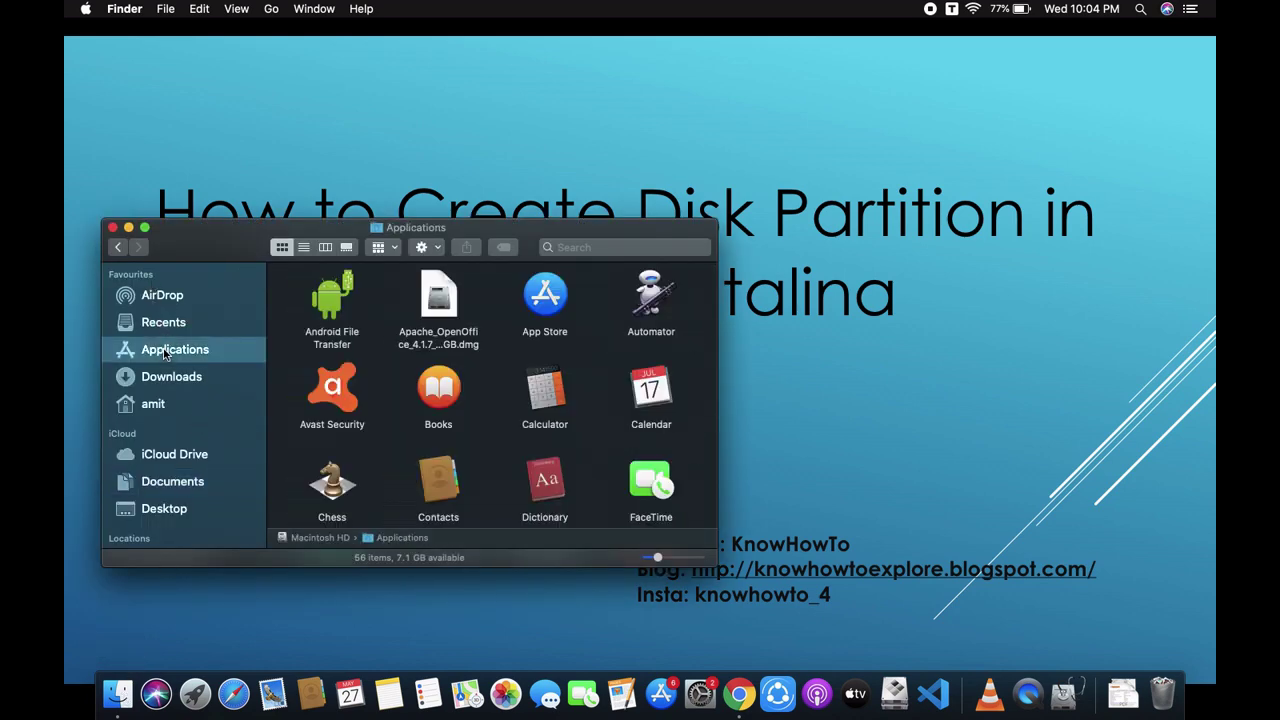
click(146, 230)
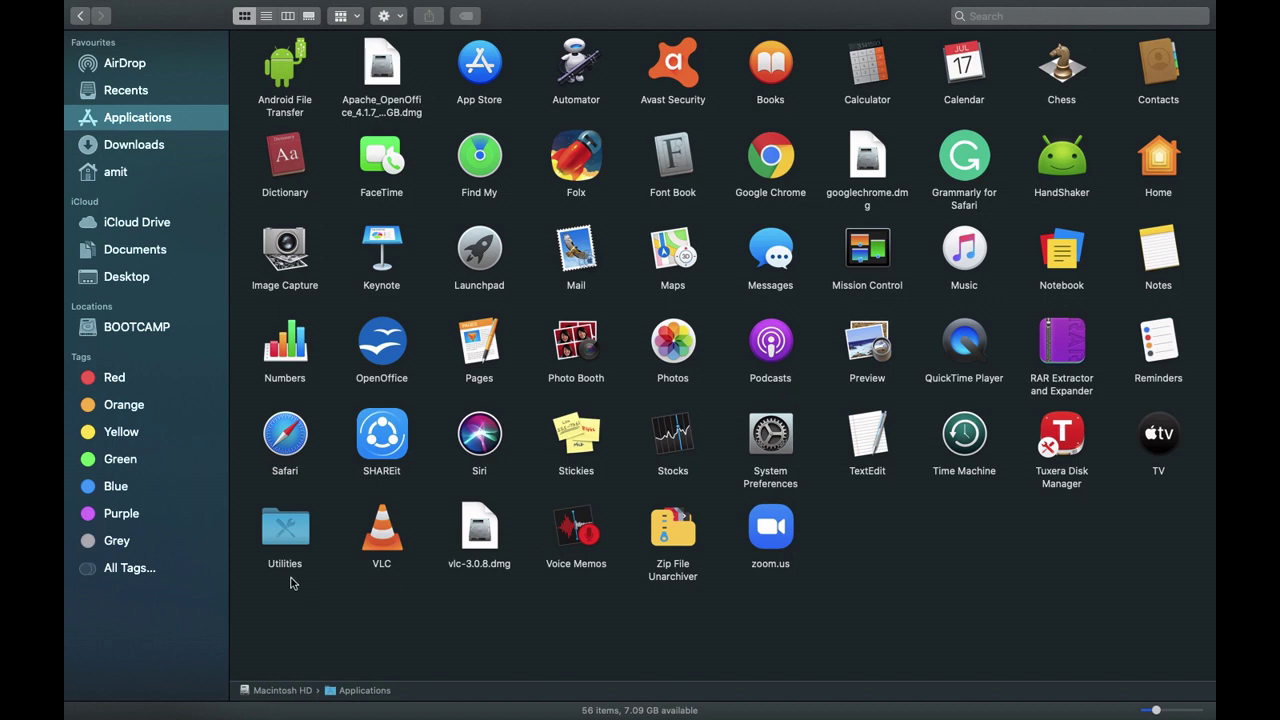
double_click(289, 528)
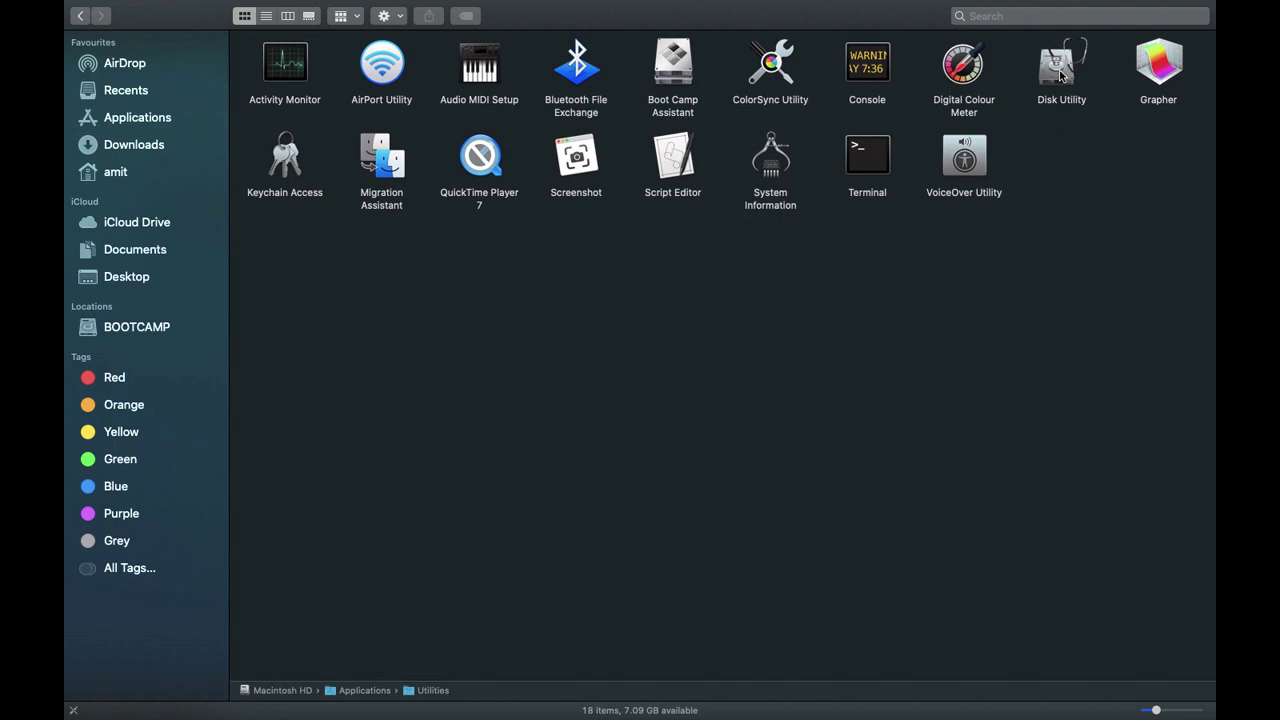
double_click(1062, 76)
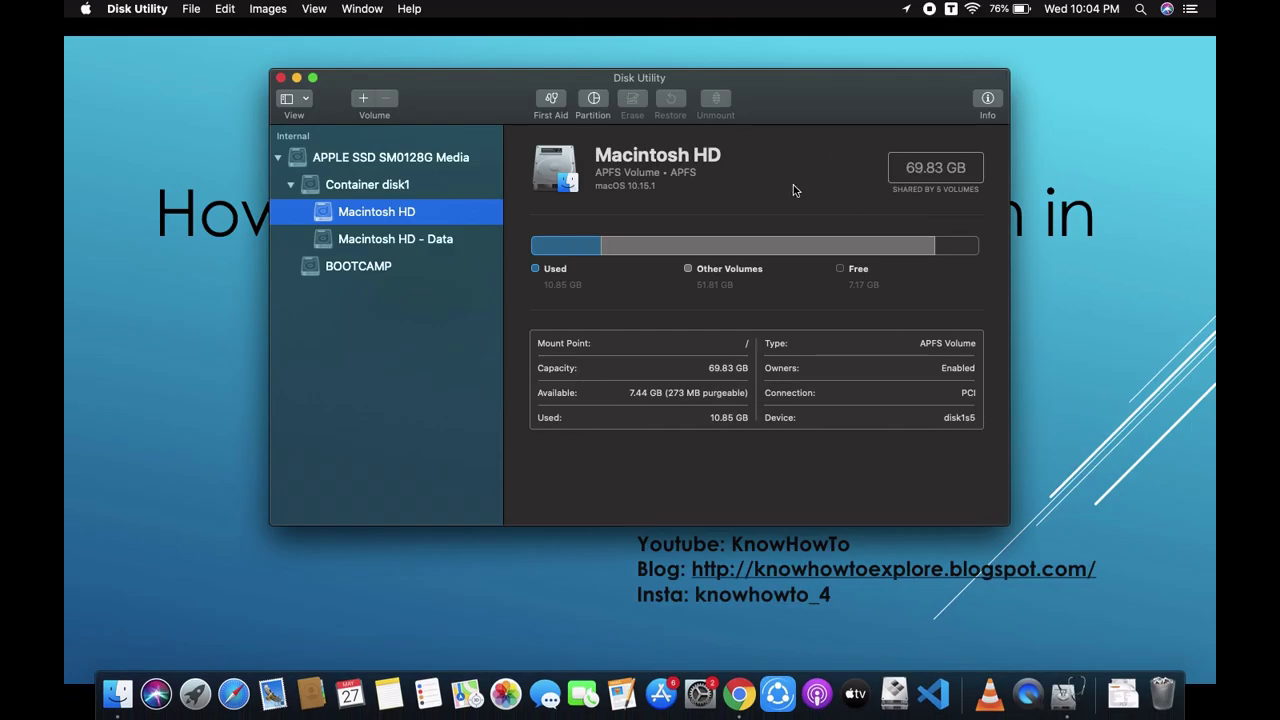
Select APPLE SSD SM0128G Media, collapse Container disk1 and view it, then return to the SSD's overview
mouse_move(632, 190)
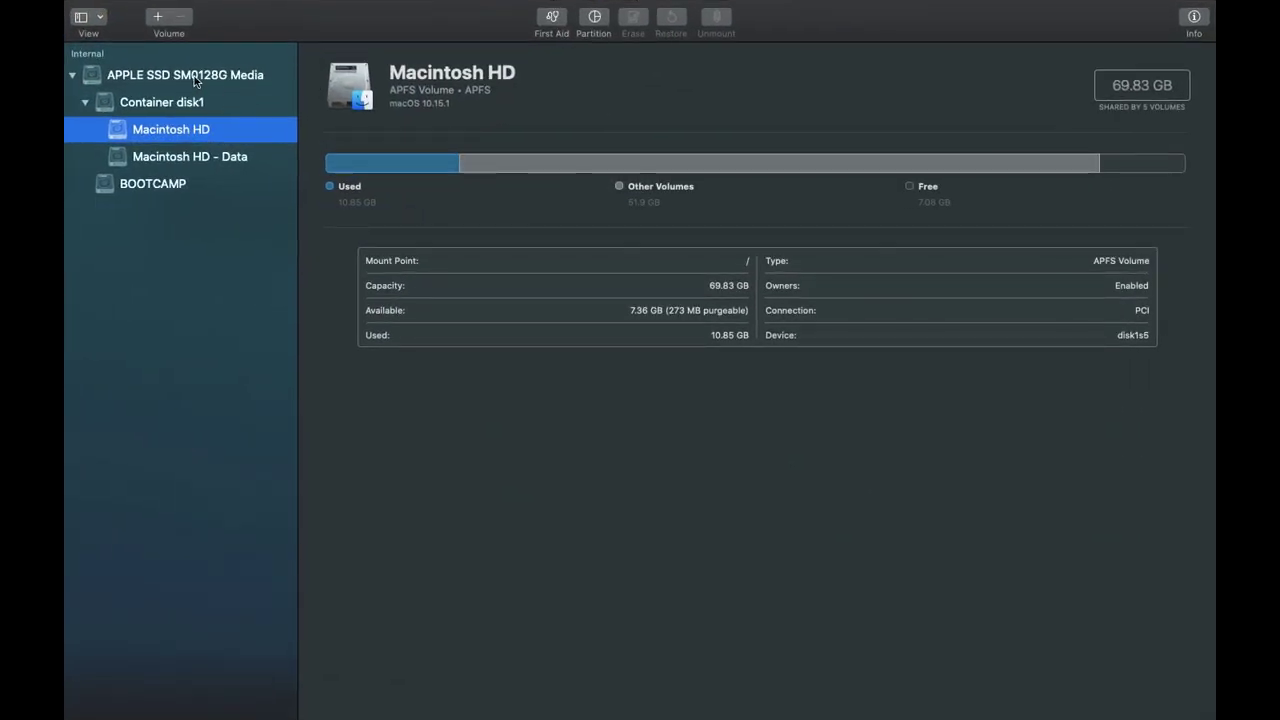
click(286, 101)
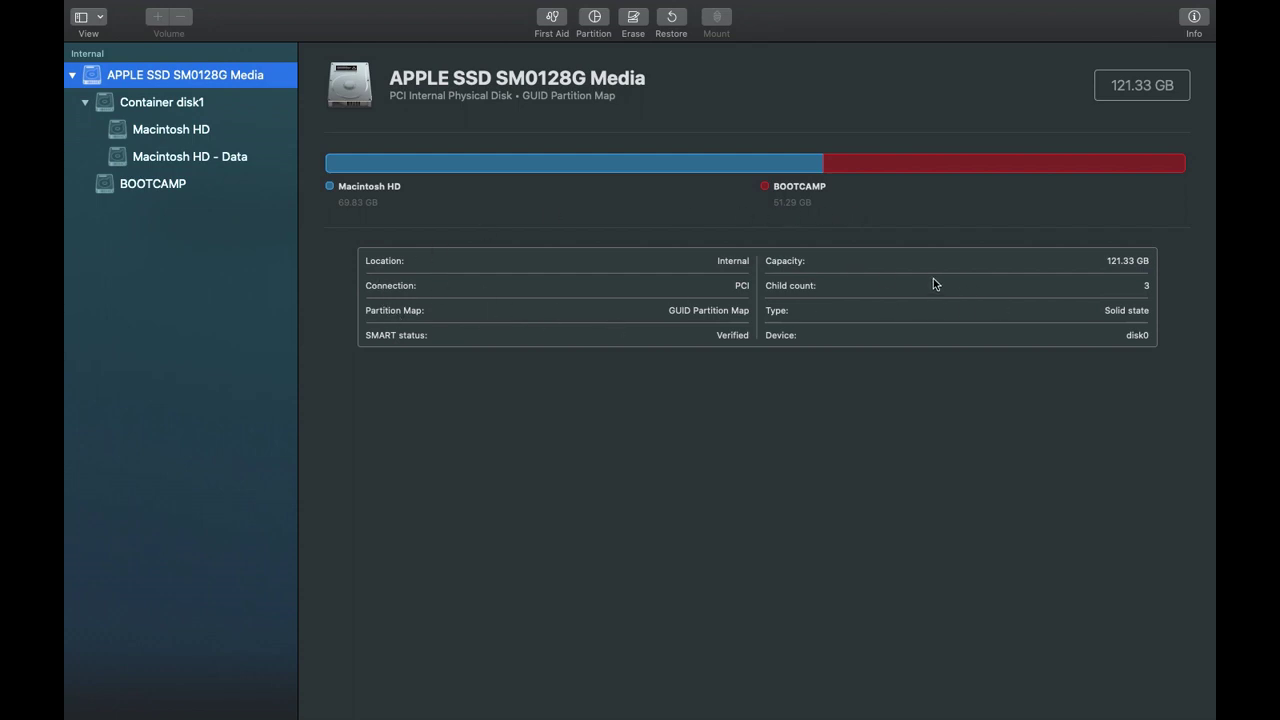
click(87, 102)
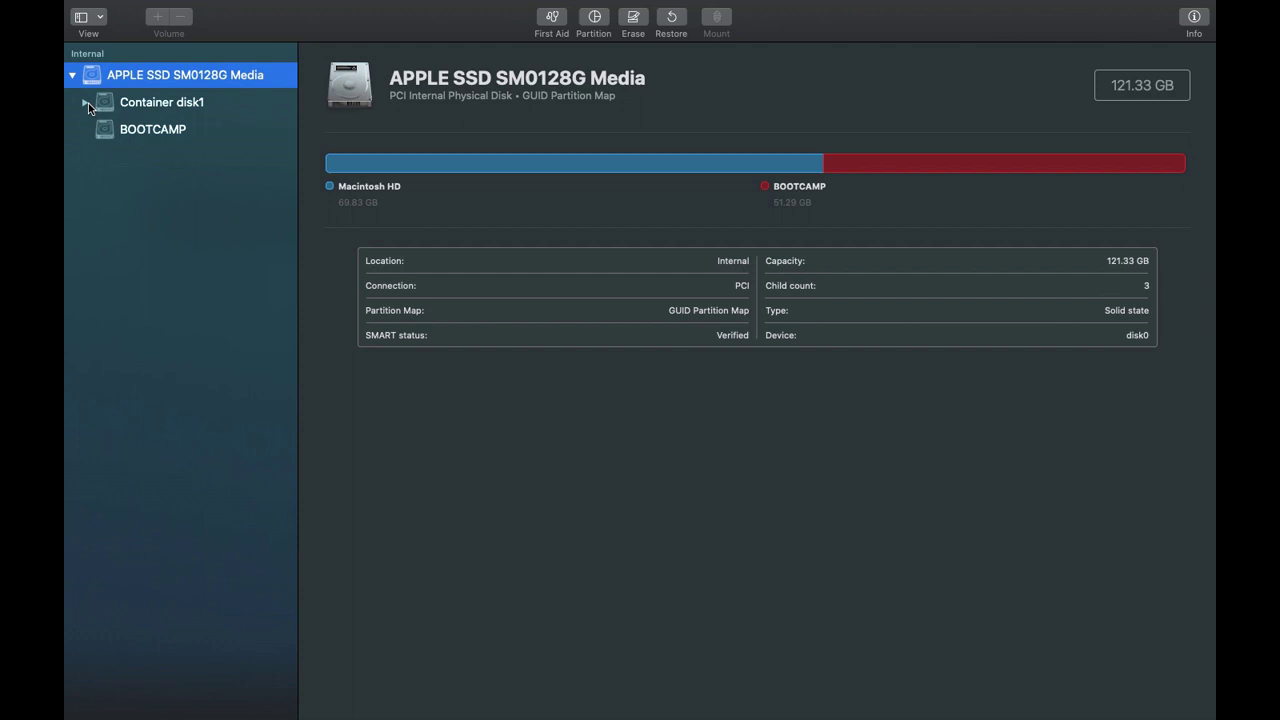
click(170, 104)
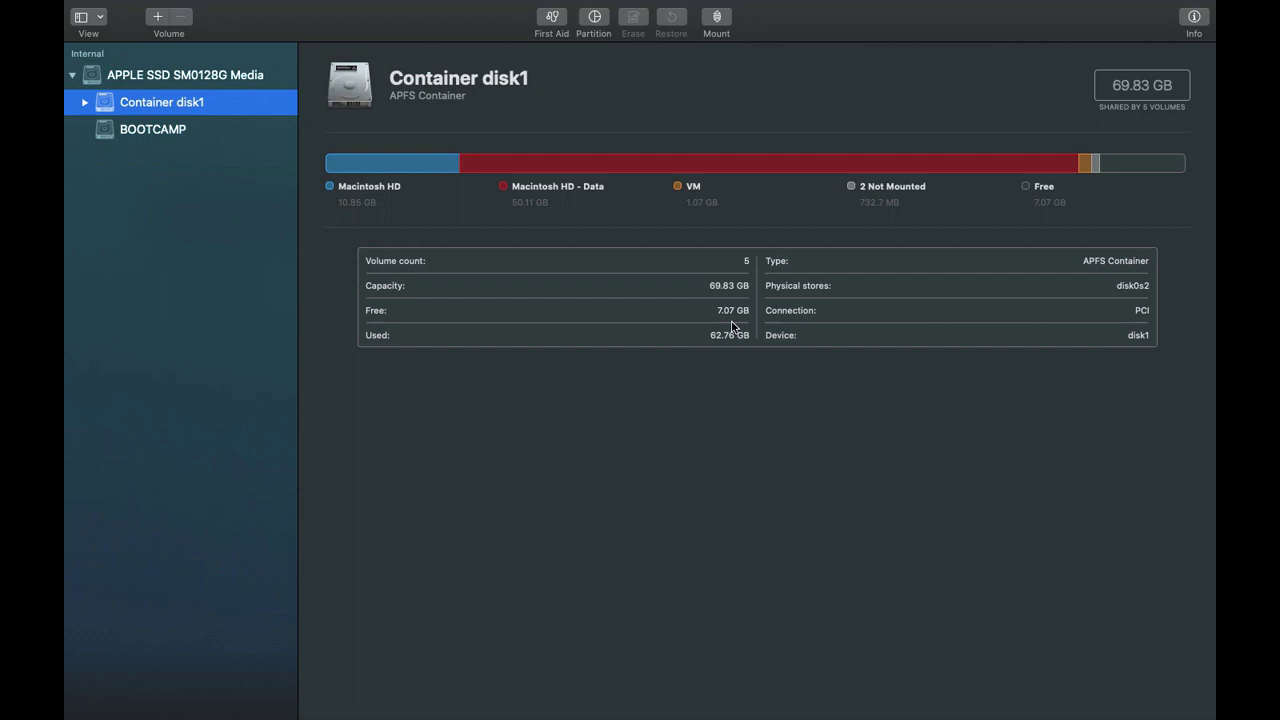
click(189, 76)
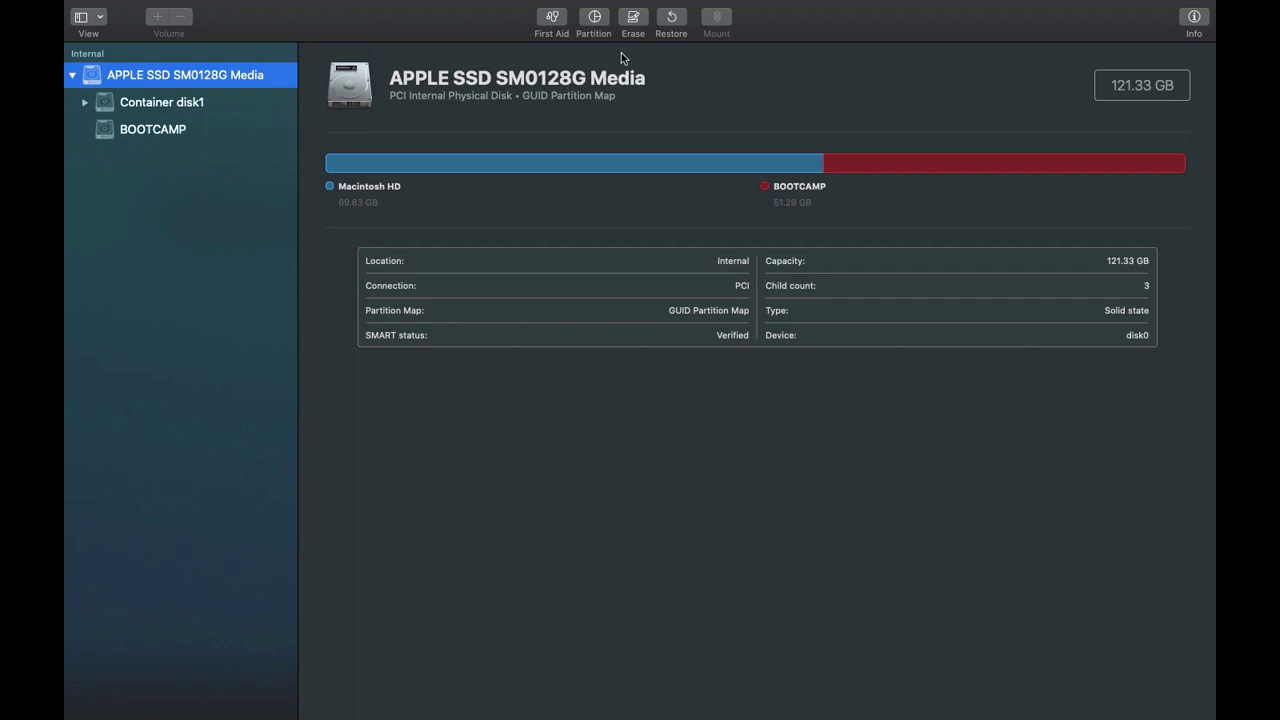
Add a new partition named KnowHowTo with a size of 1 GB and apply the layout
click(600, 22)
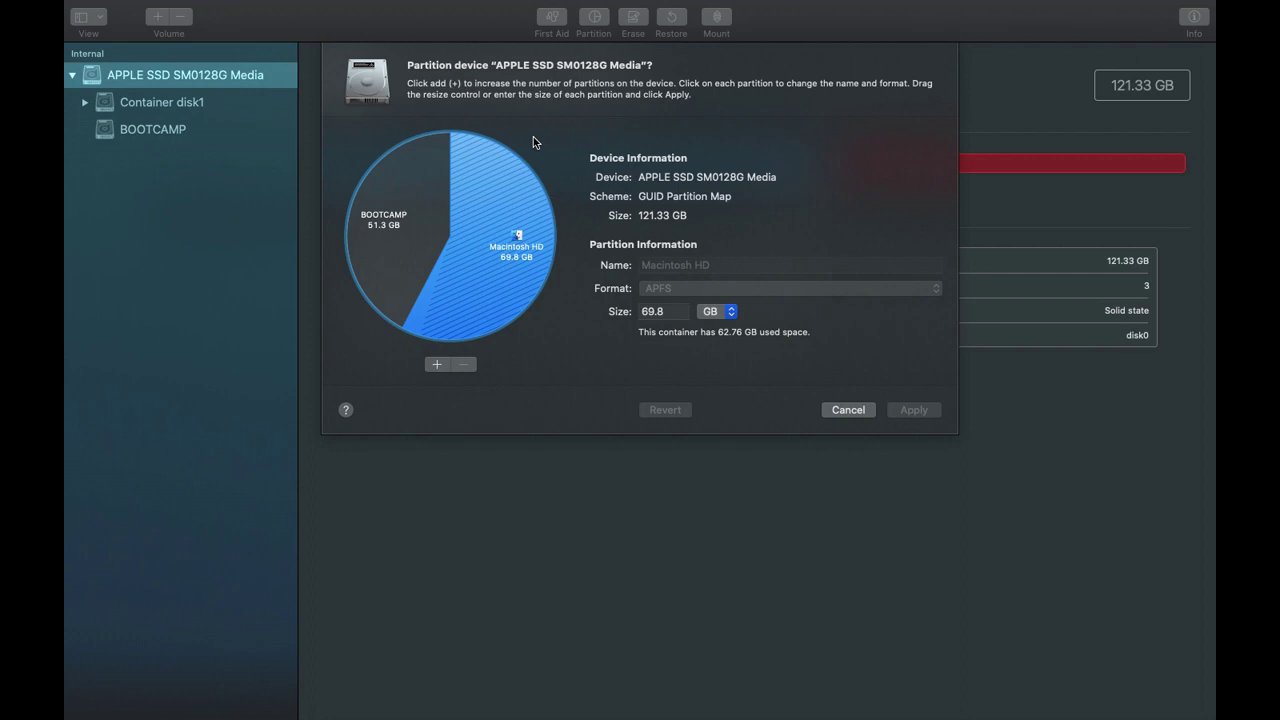
click(437, 365)
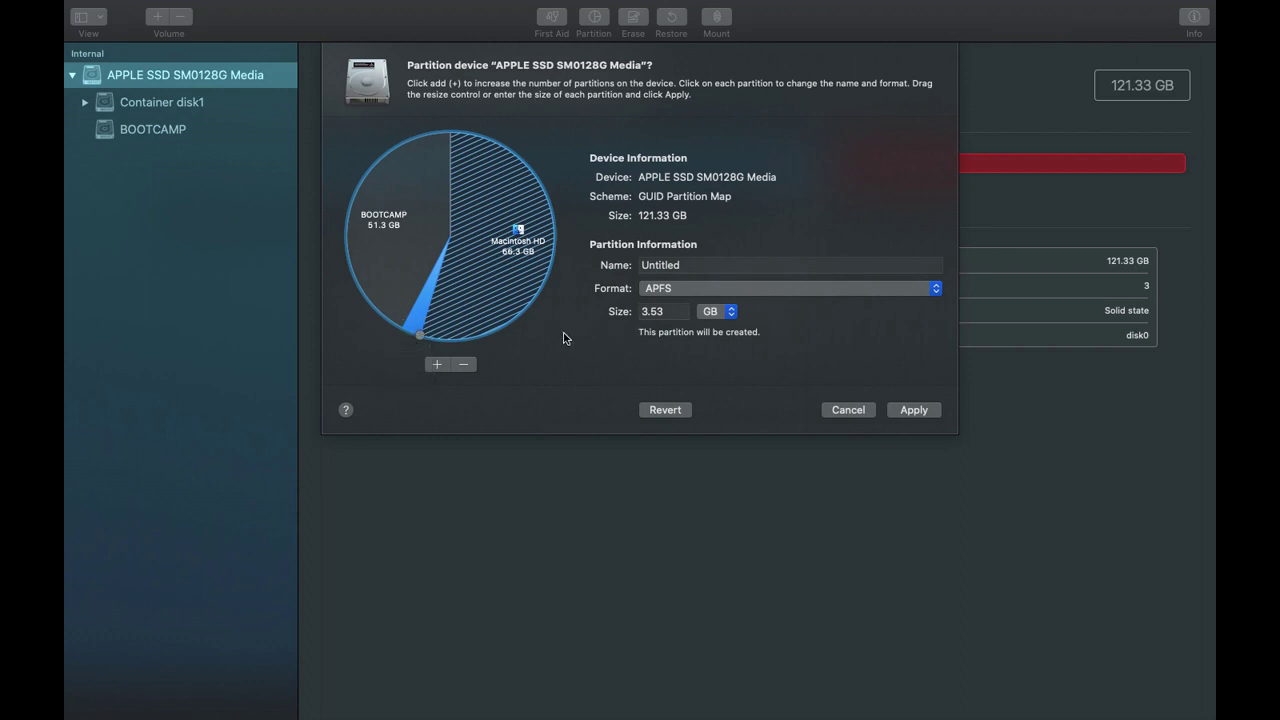
click(698, 266)
key(BackSpace)
key(BackSpace)
key(BackSpace)
key(BackSpace)
key(BackSpace)
key(BackSpace)
key(BackSpace)
key(BackSpace)
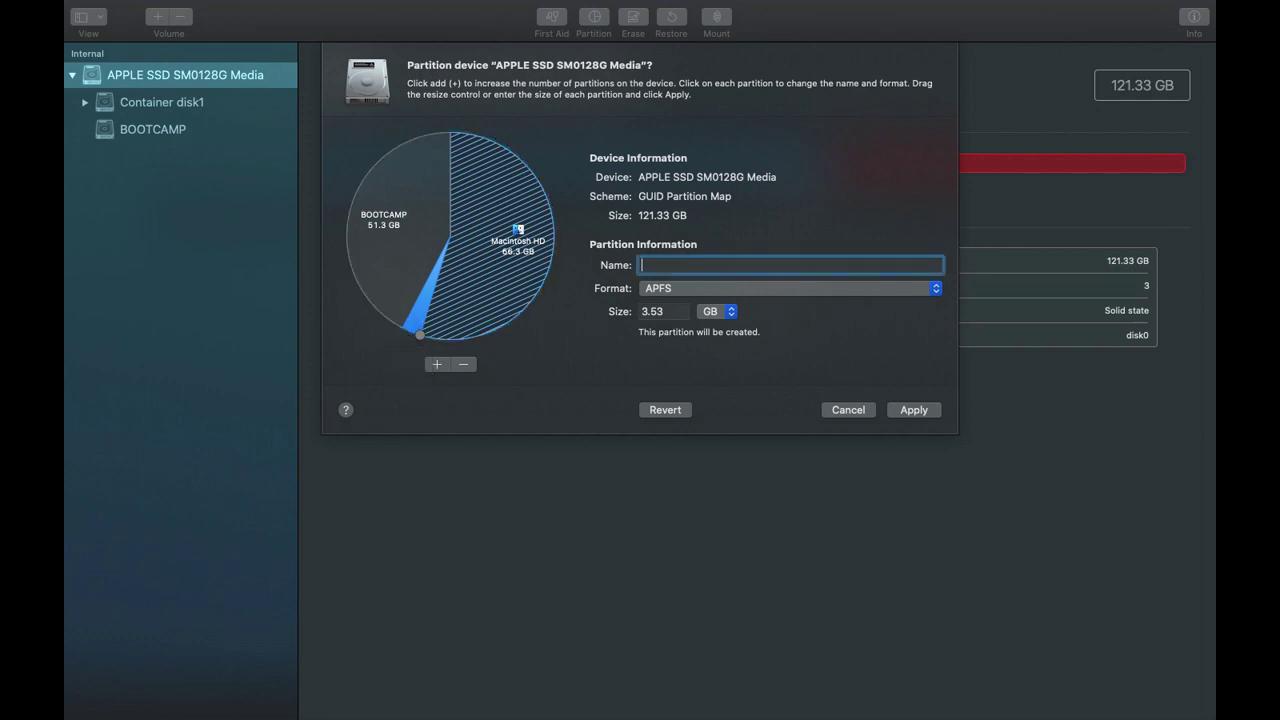
text(KnowHowTo)
click(673, 312)
key(BackSpace)
key(BackSpace)
key(BackSpace)
key(BackSpace)
text(1)
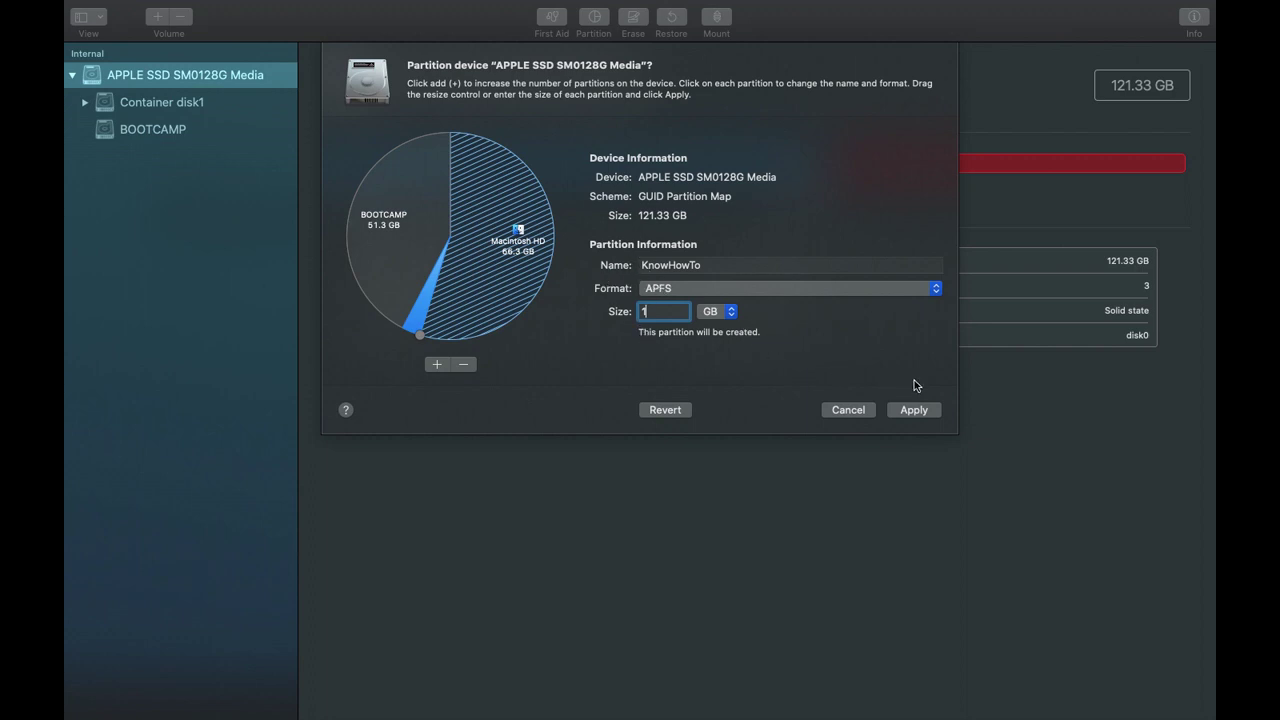
click(914, 410)
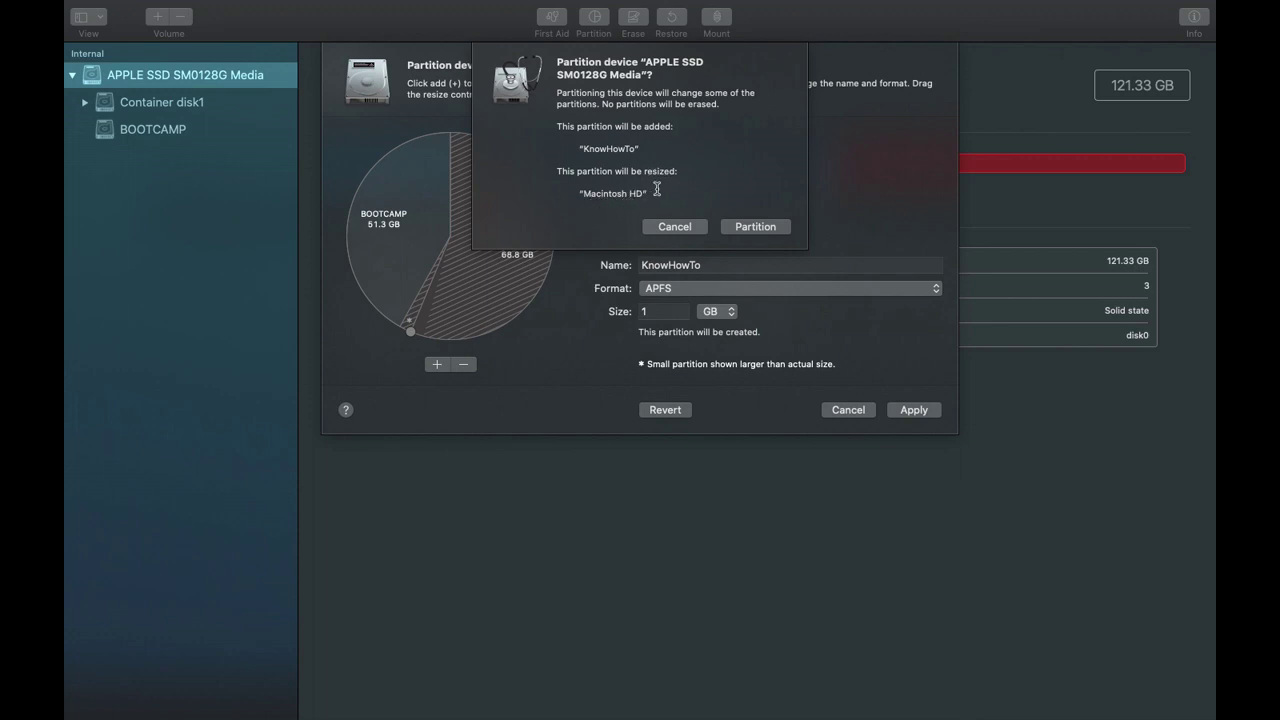
Confirm the partitioning, accept the Macintosh HD resize warning, and close the completed summary
click(757, 227)
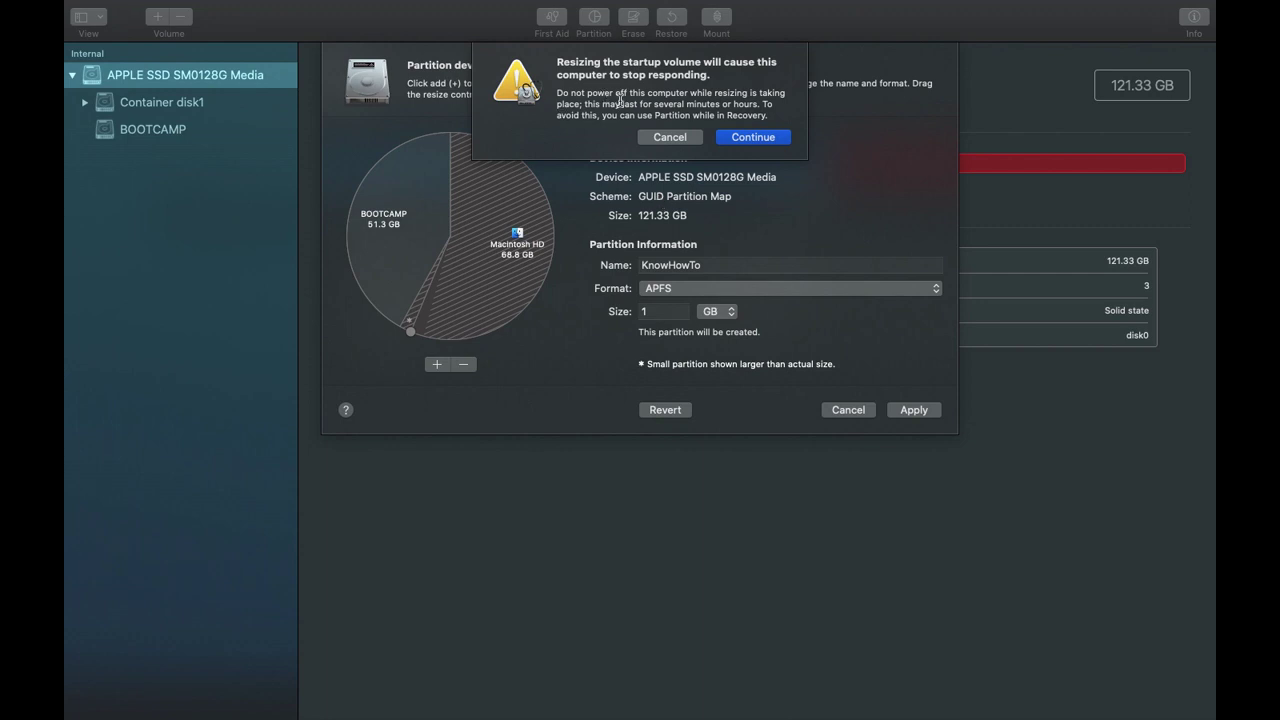
click(756, 137)
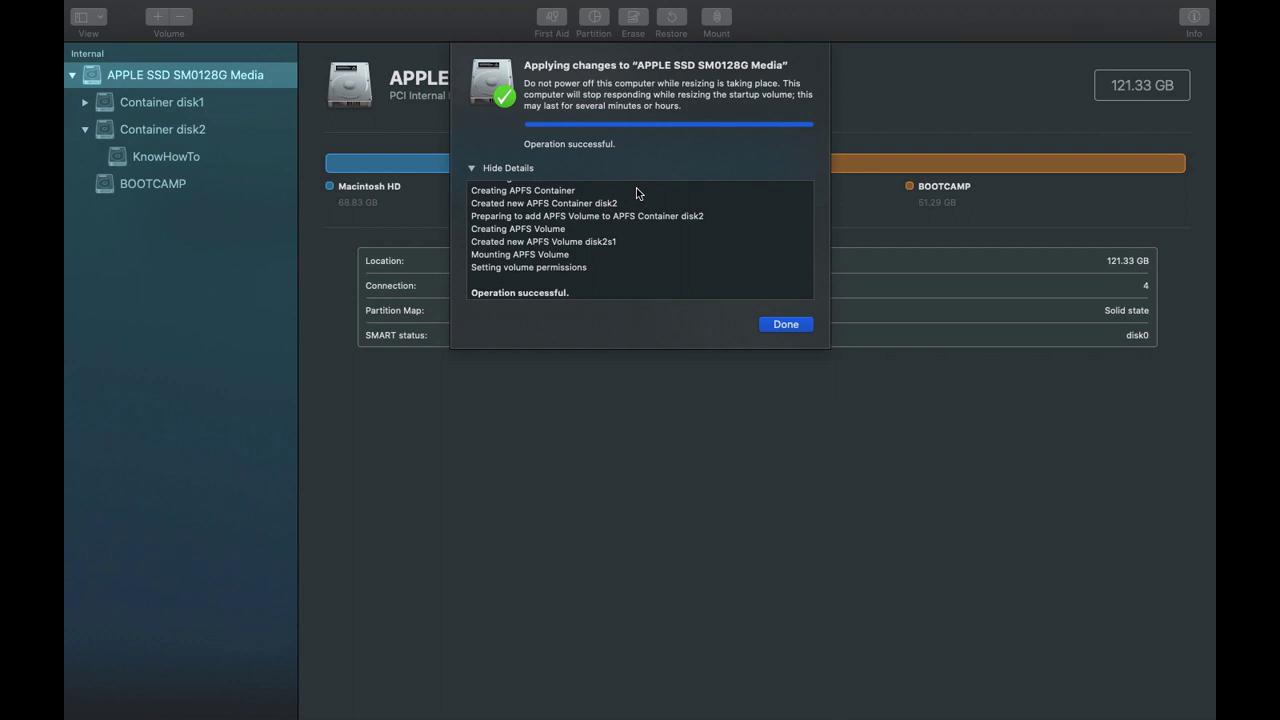
click(772, 322)
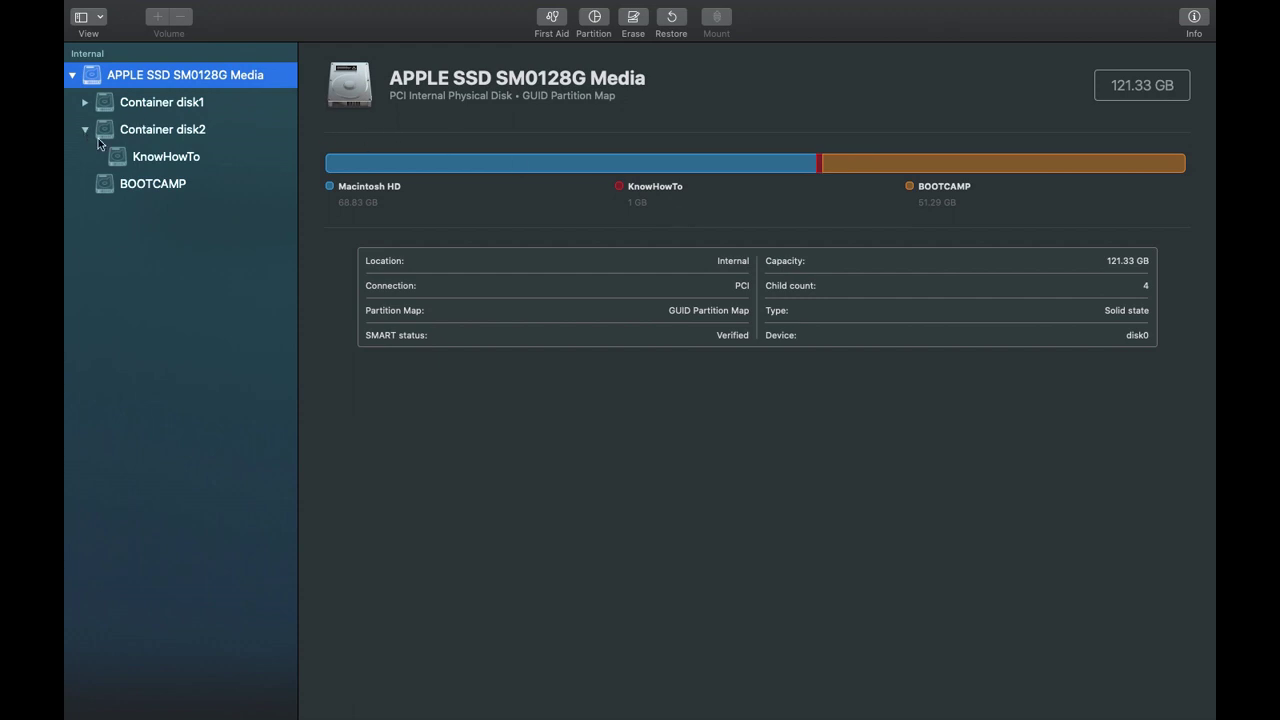
Select the KnowHowTo volume under Container disk2 to see 996 MB available of 1 GB
click(150, 159)
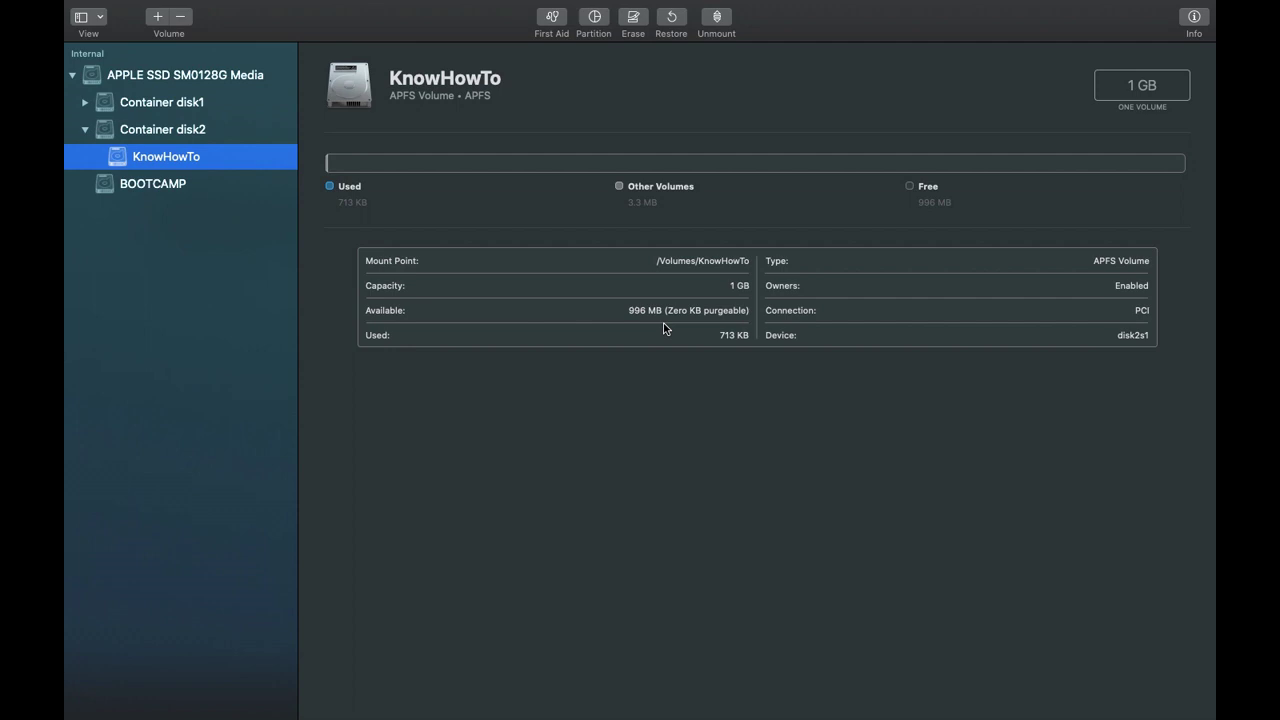
mouse_move(384, 4)
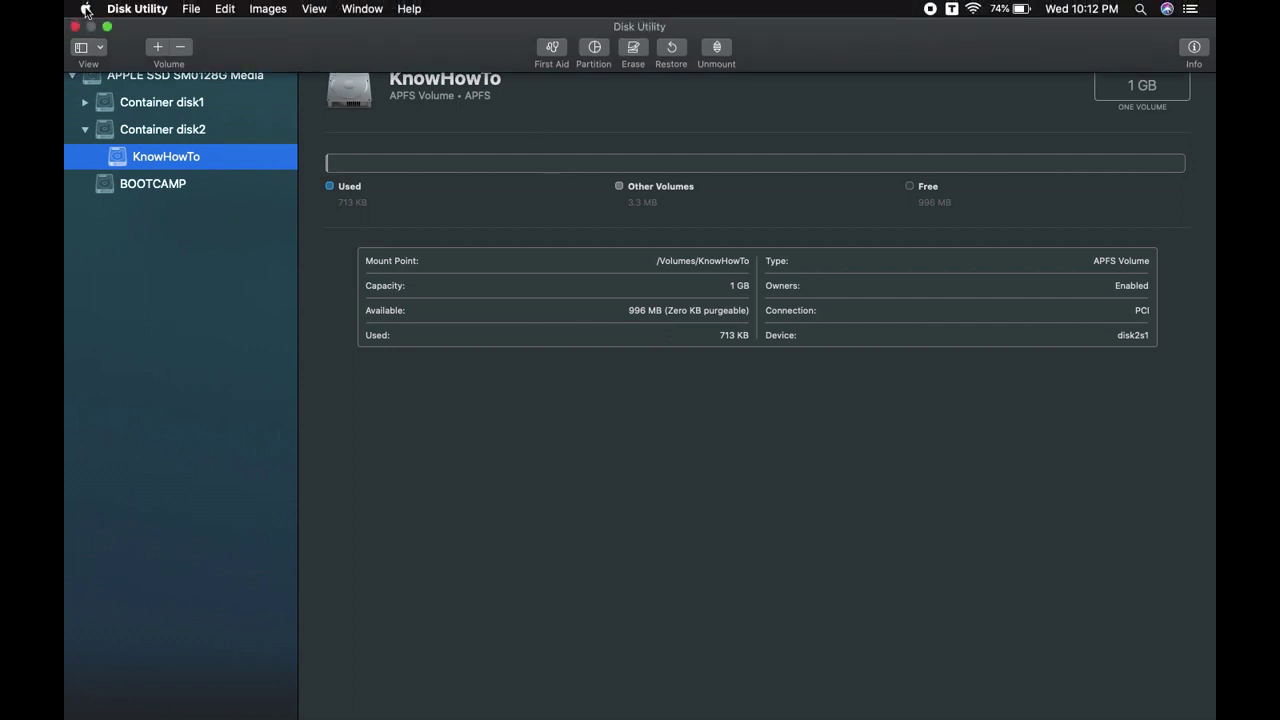
click(86, 9)
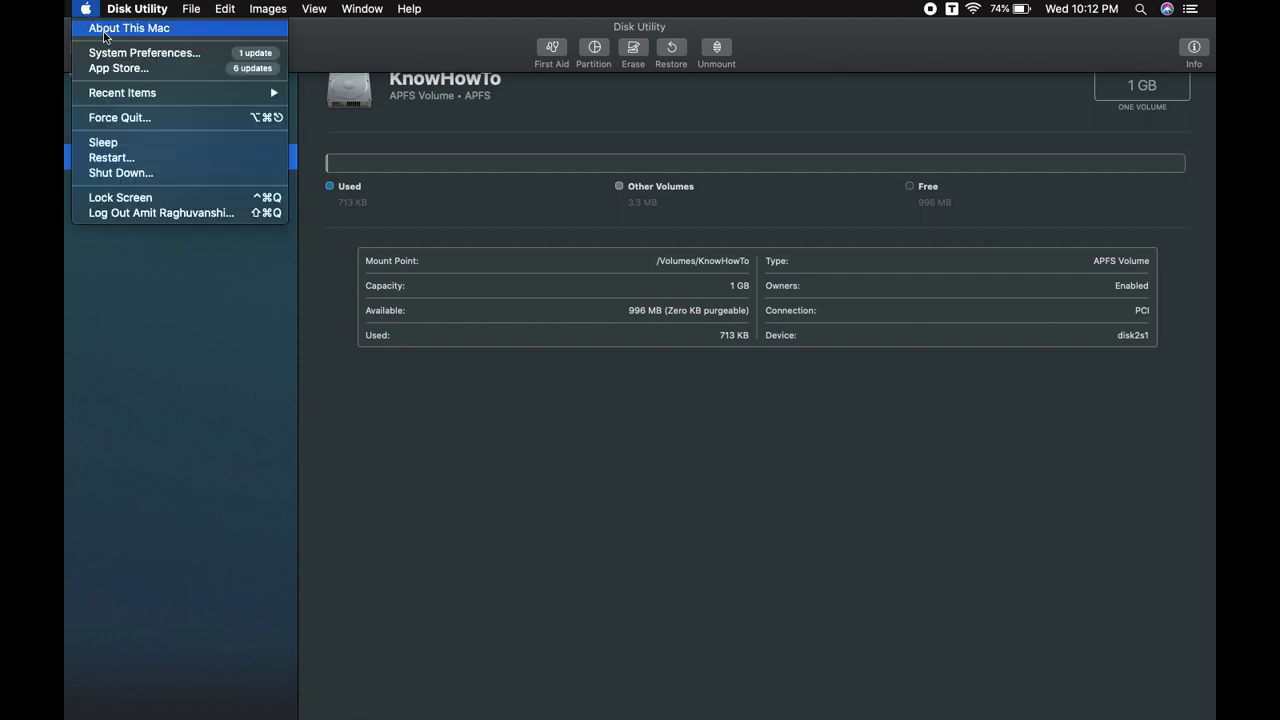
Check that About This Mac's Storage tab lists KnowHowTo with 996 MB free, then close it
click(104, 36)
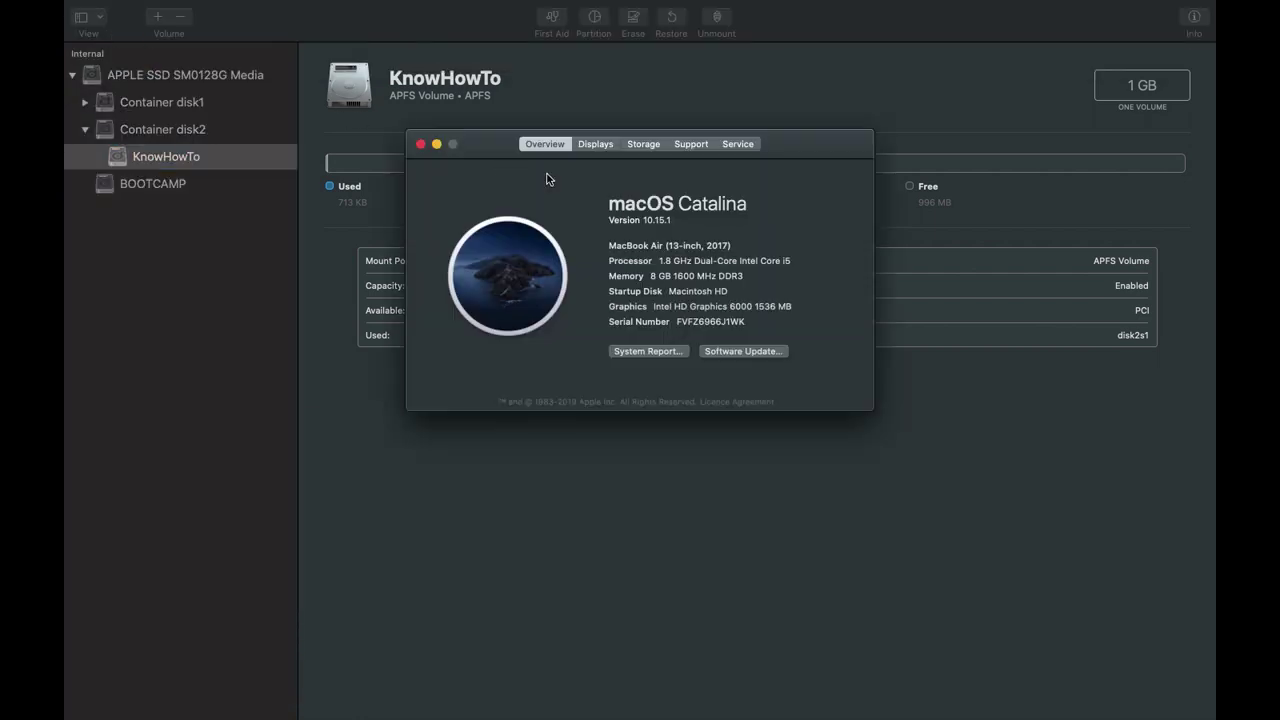
click(642, 147)
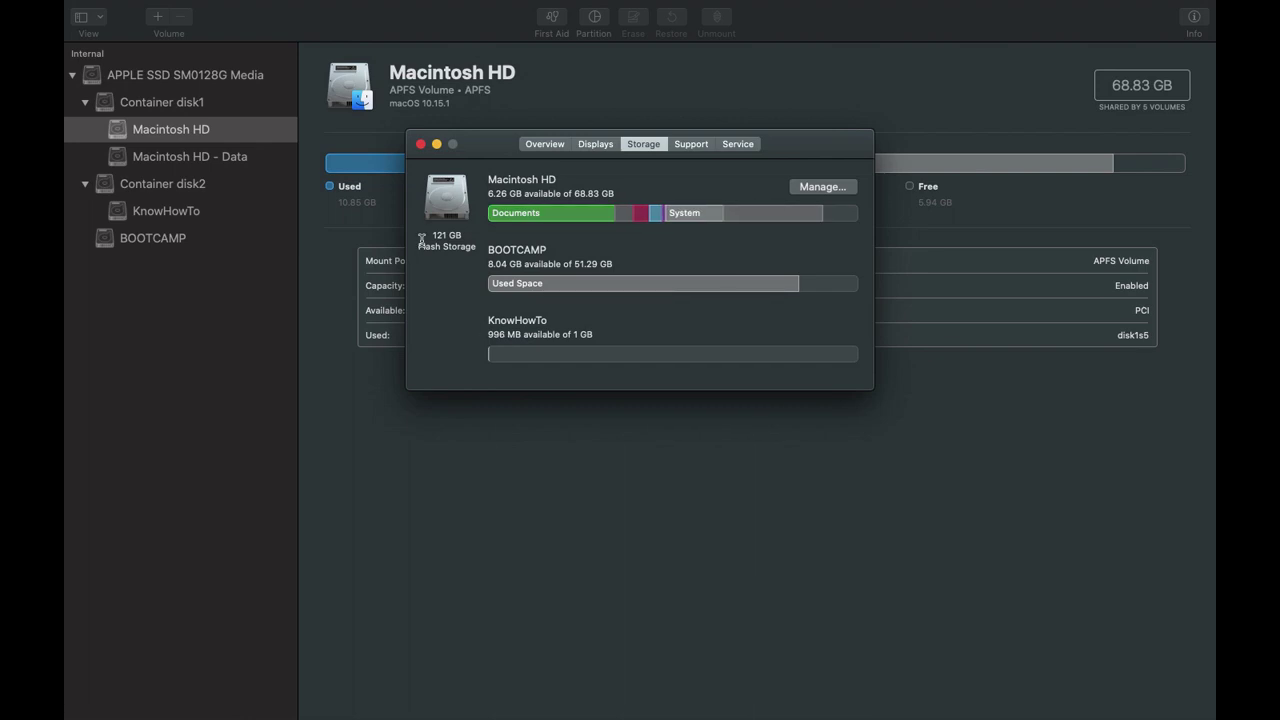
click(421, 145)
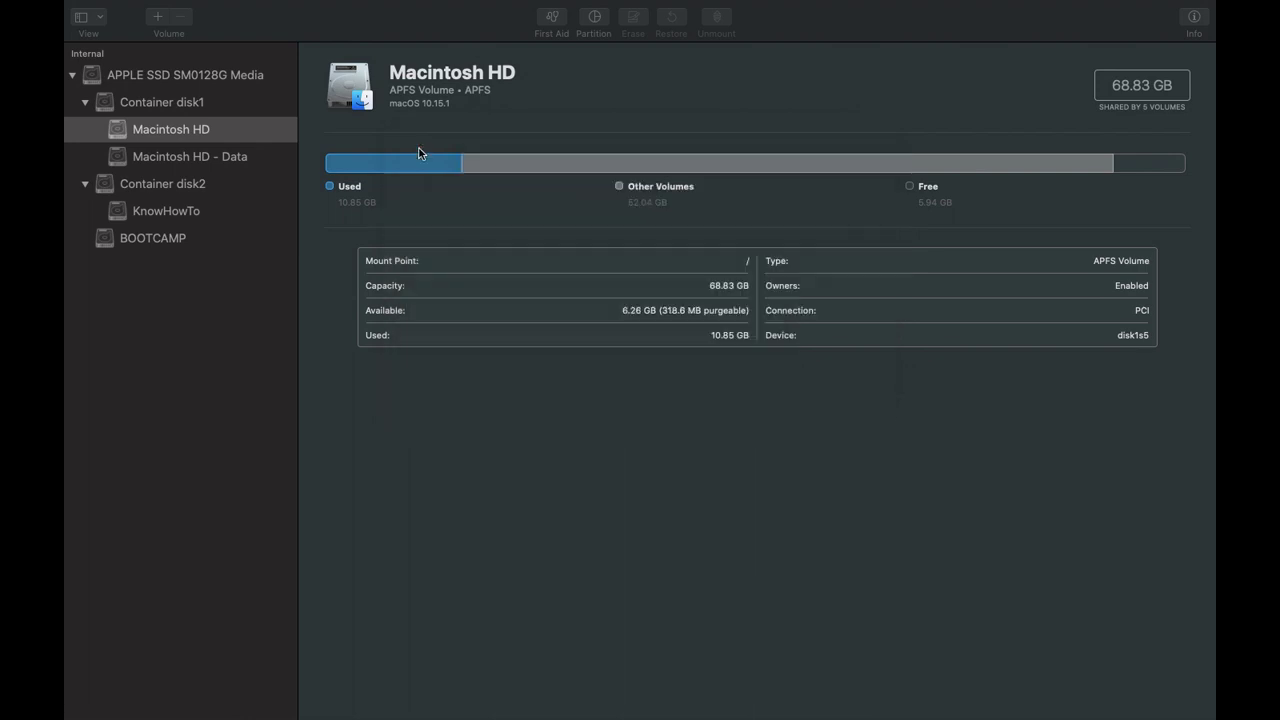
Select the APPLE SSD SM0128G Media disk and bring up its partition chart
click(168, 214)
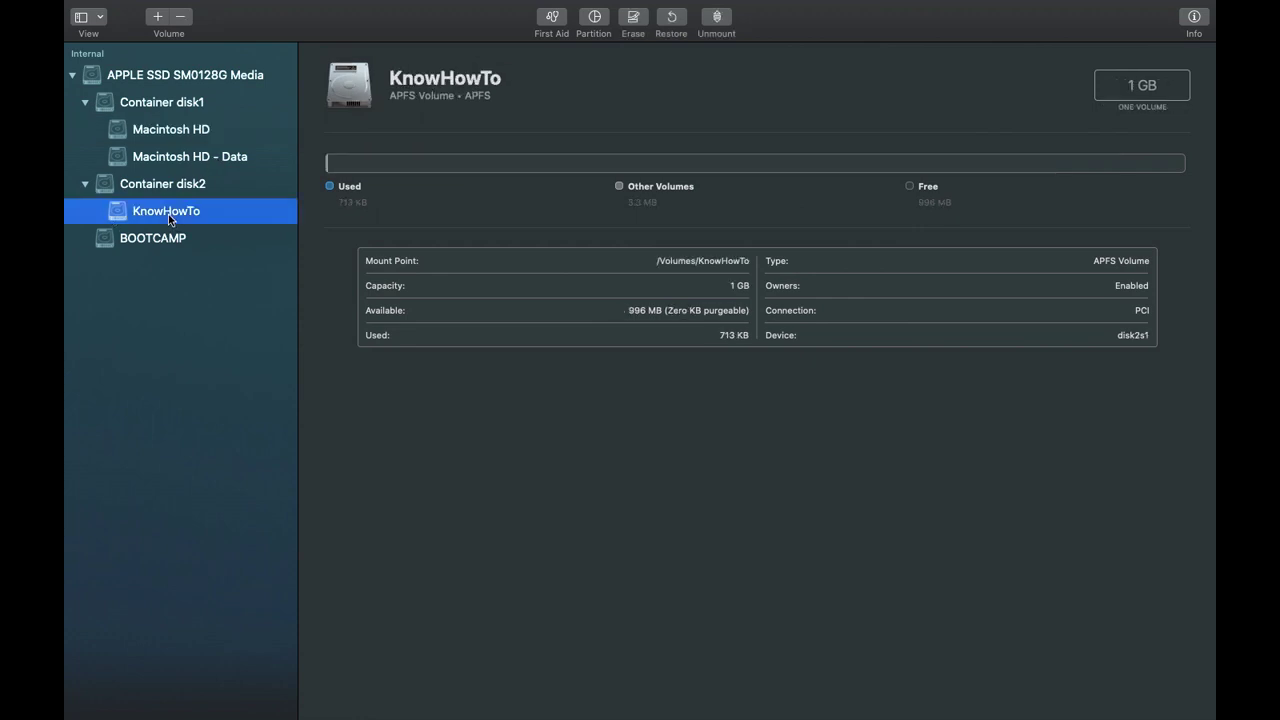
click(152, 80)
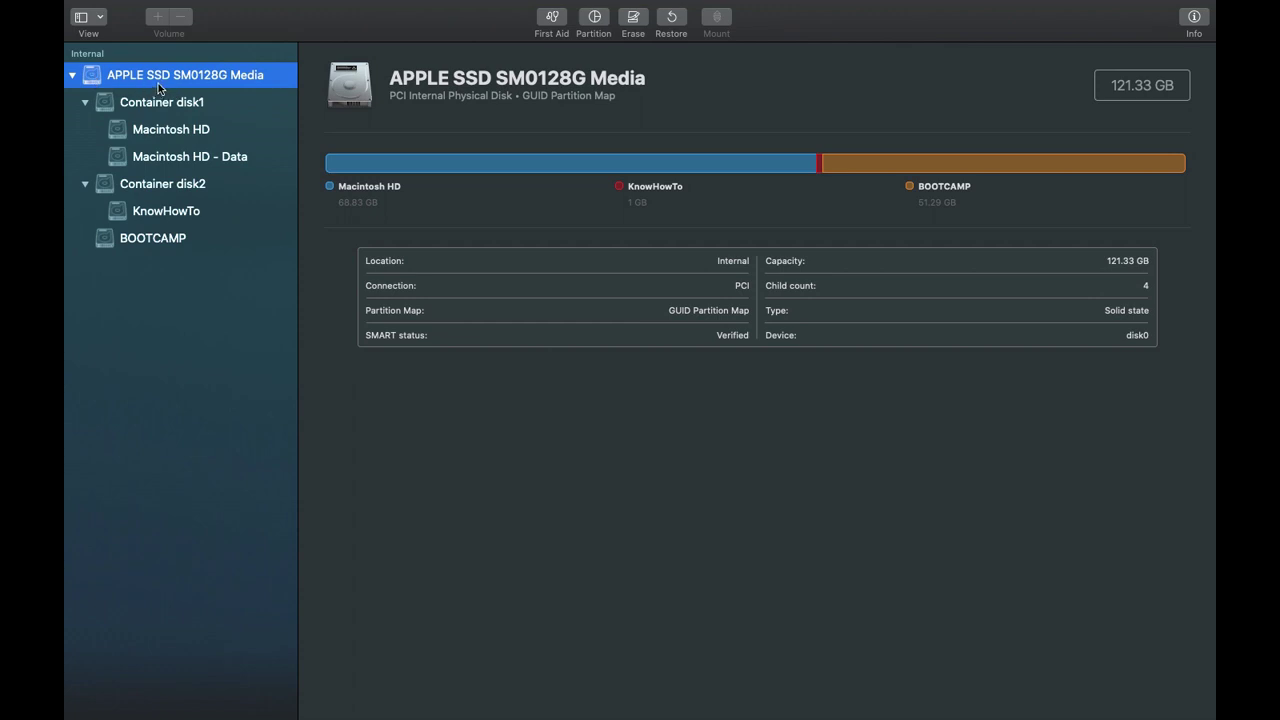
click(596, 22)
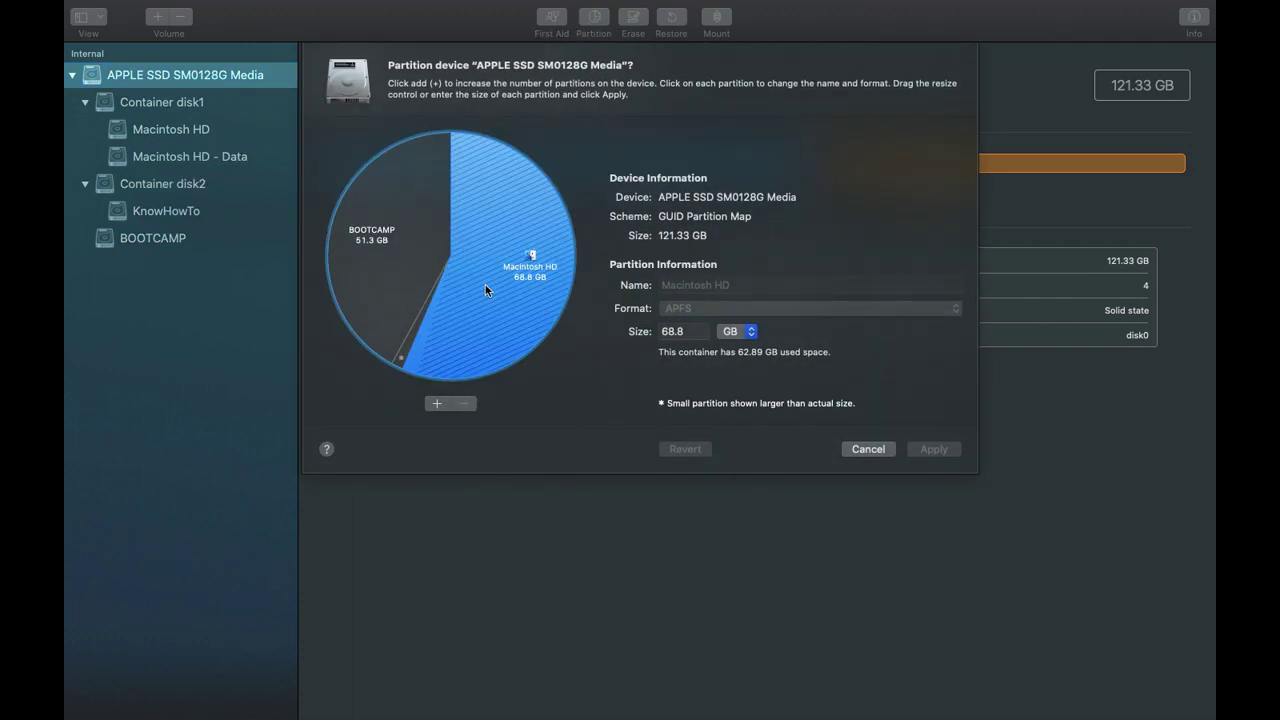
Select the KnowHowTo slice and remove it, enlarging Macintosh HD to 69.8 GB
click(404, 352)
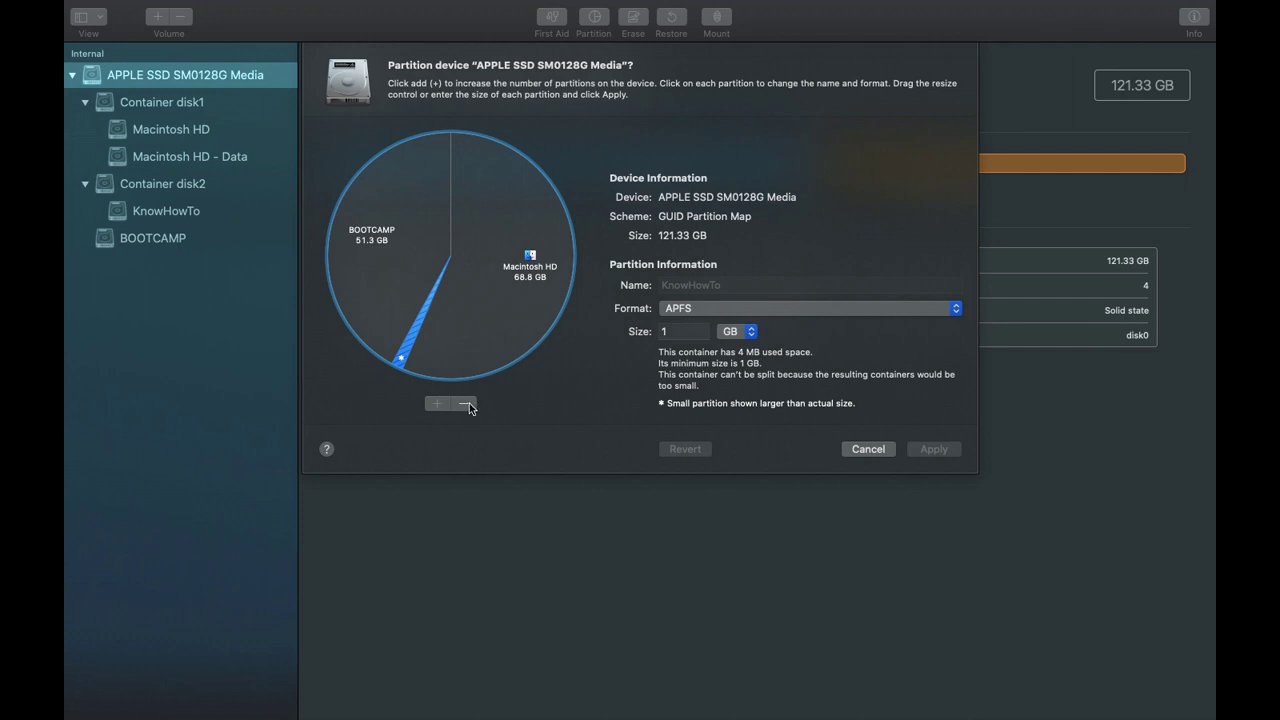
click(466, 404)
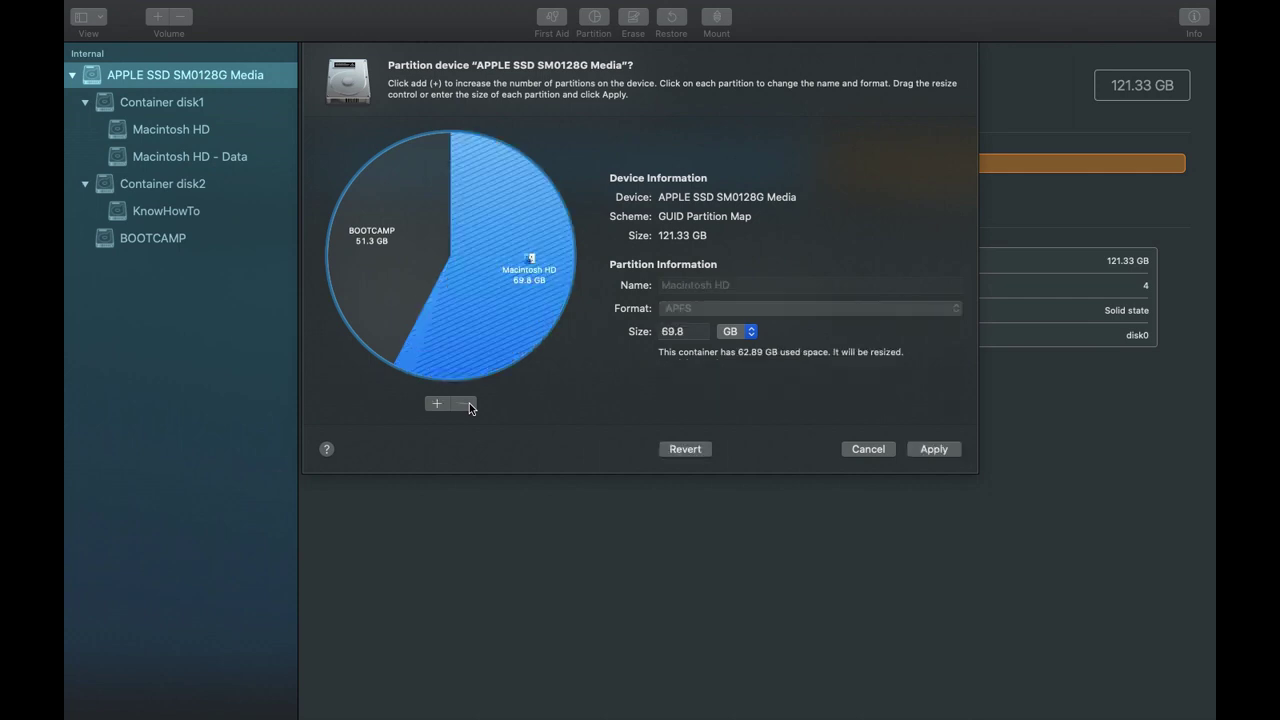
click(469, 403)
Apply and confirm deleting KnowHowTo, then close the Operation successful report
click(934, 449)
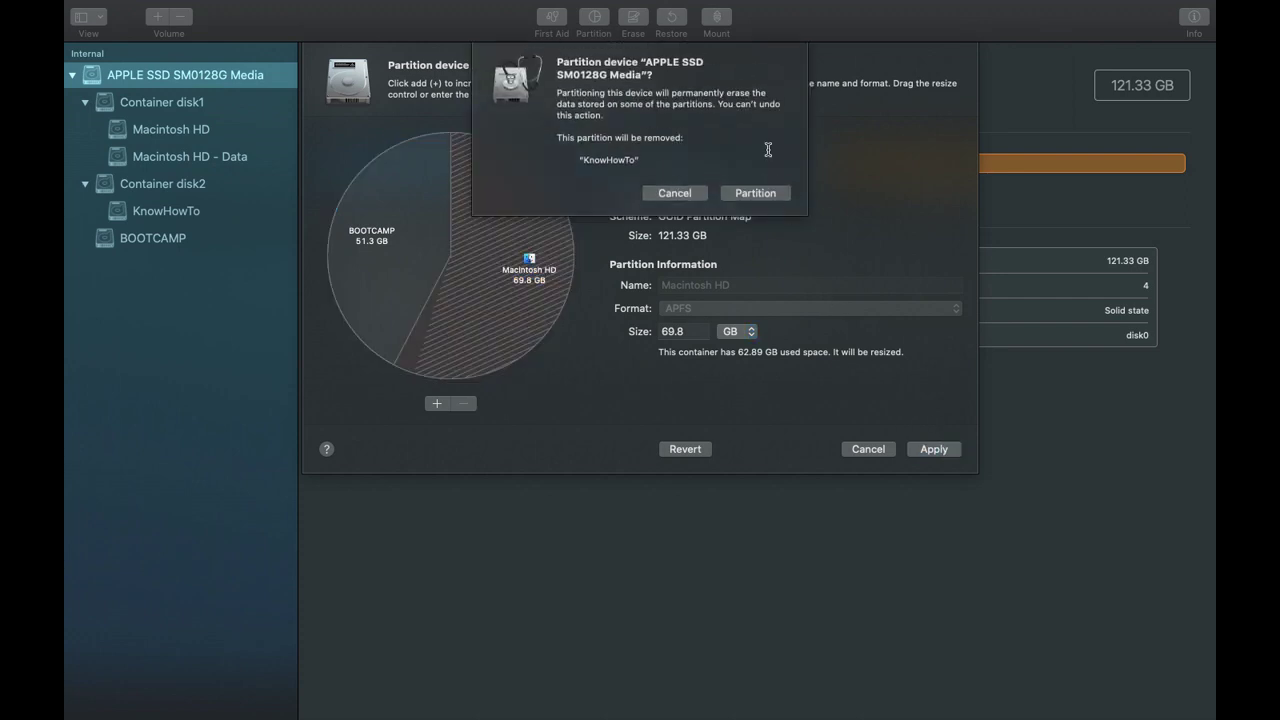
mouse_move(793, 12)
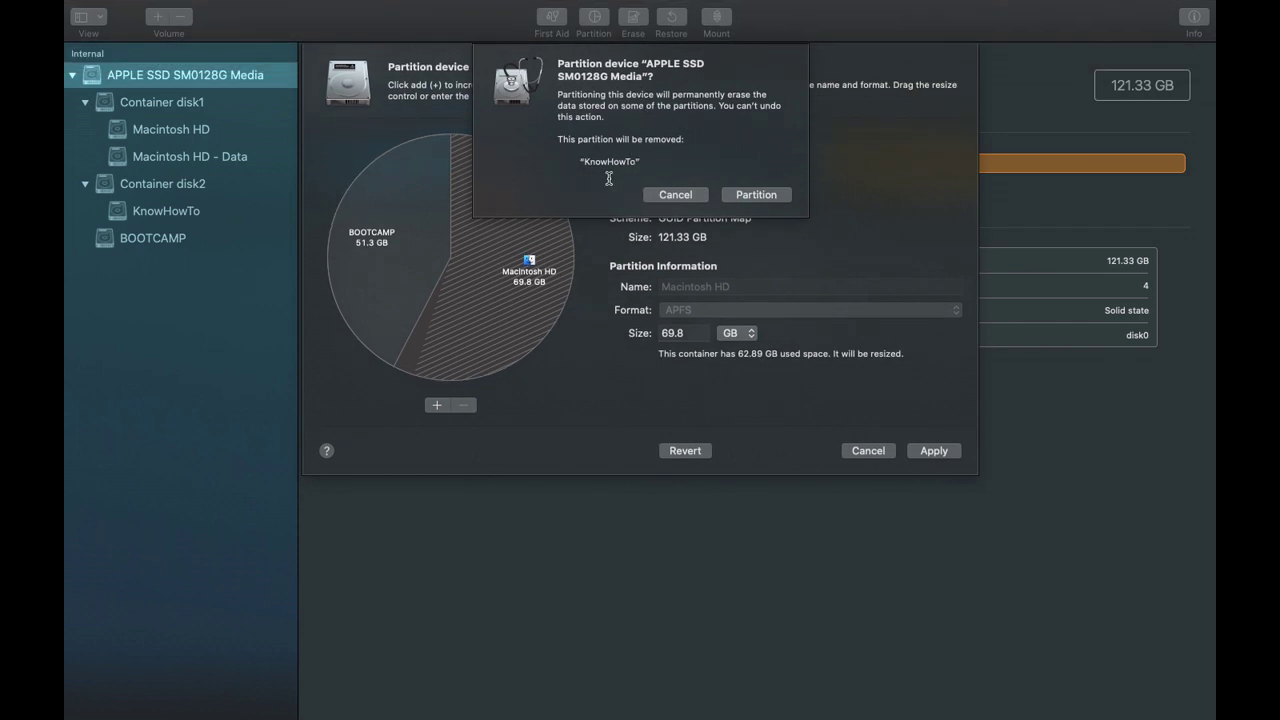
click(756, 195)
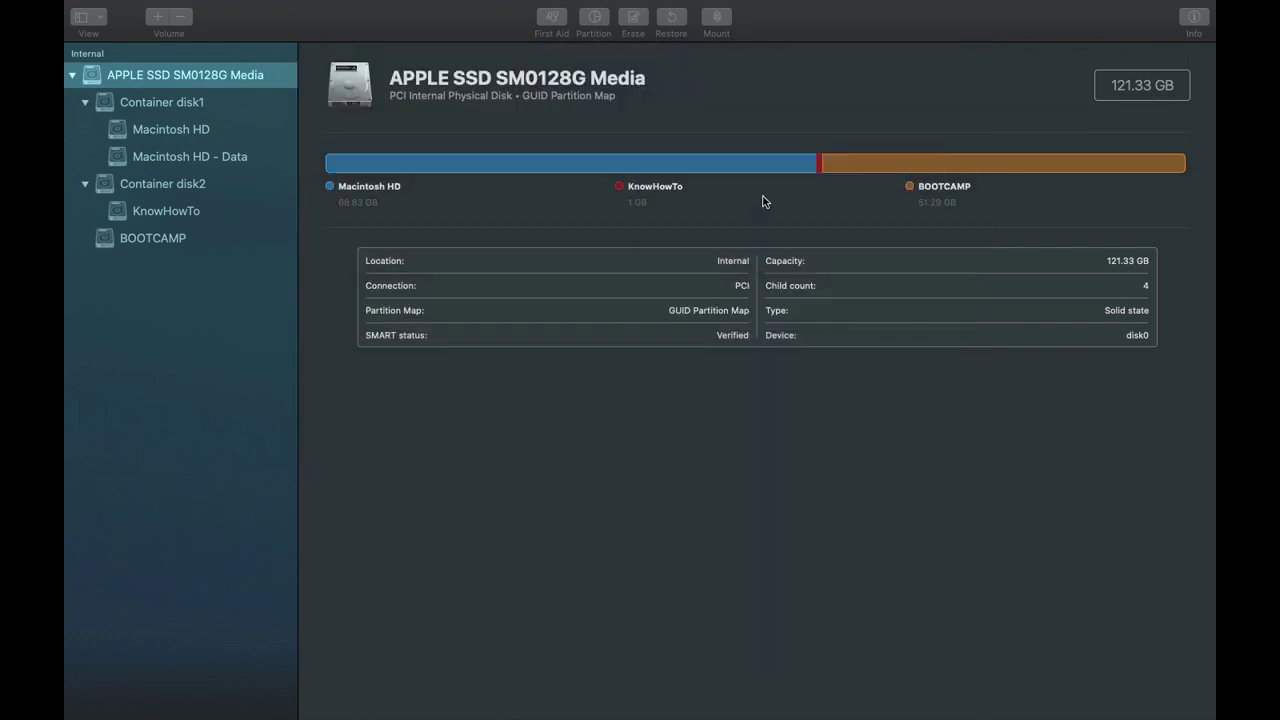
mouse_move(829, 3)
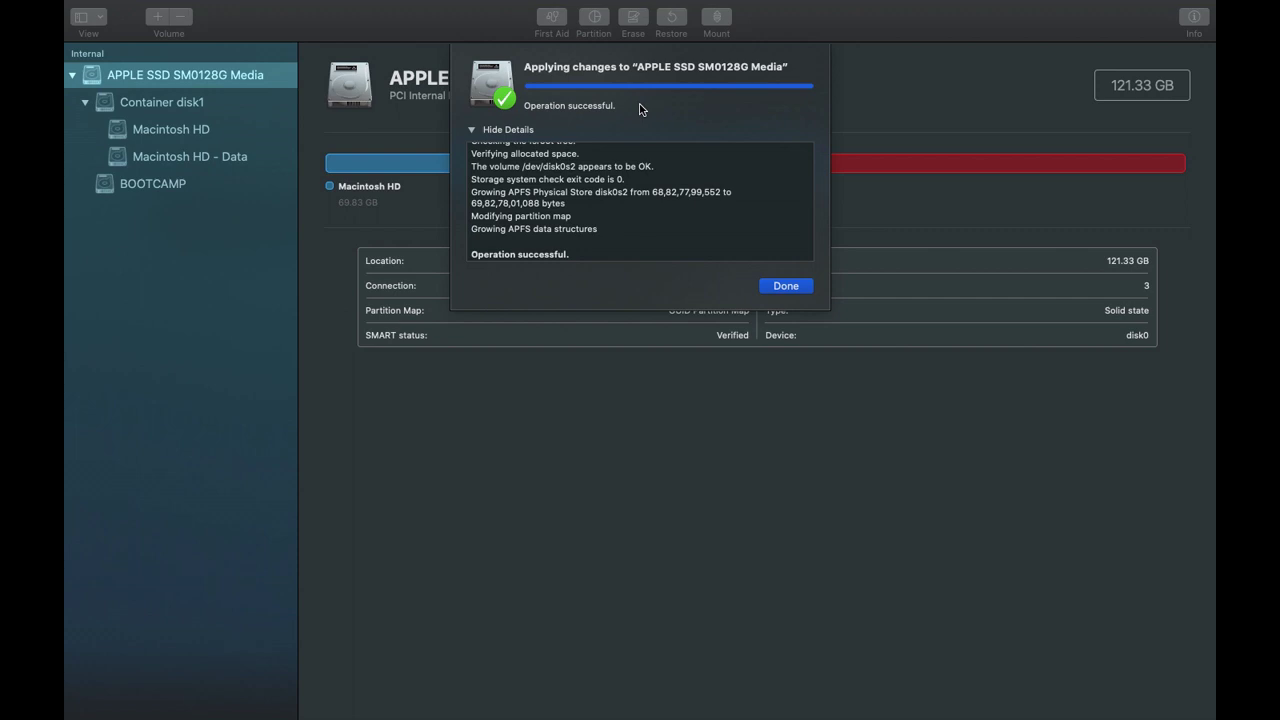
click(784, 287)
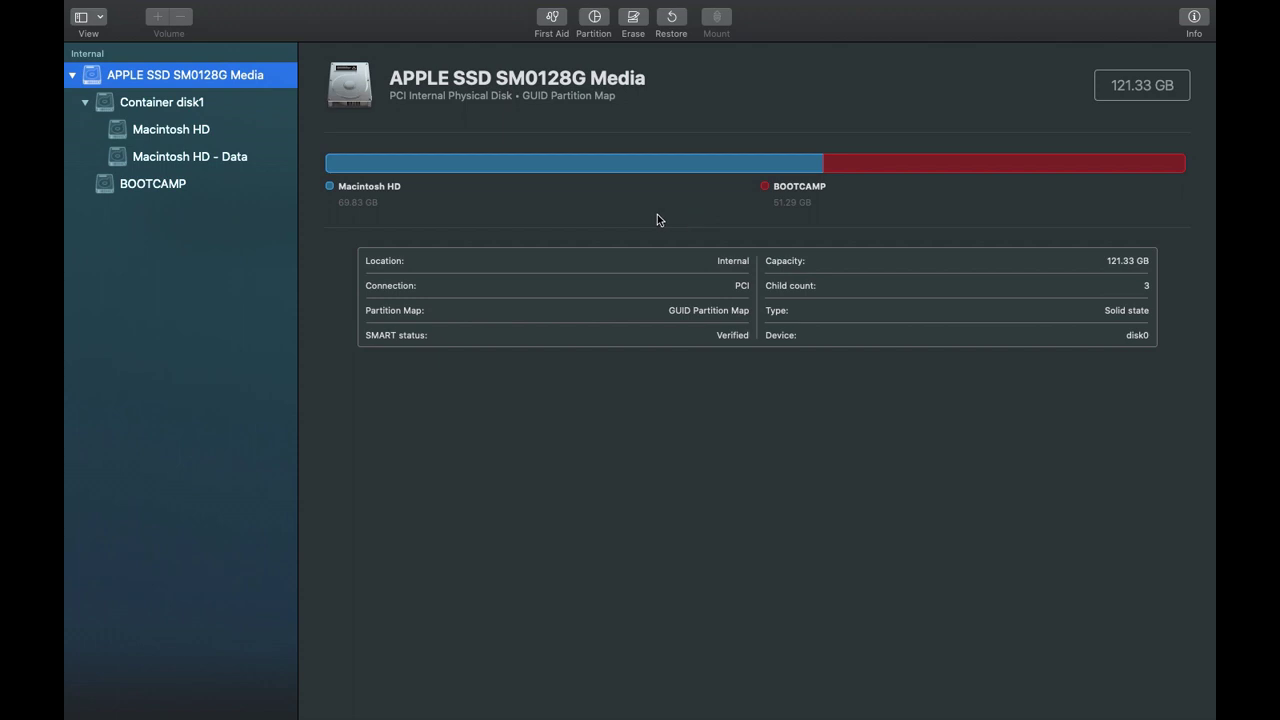
With the SSD back to only Macintosh HD and BOOTCAMP, open the Apple menu
mouse_move(281, 3)
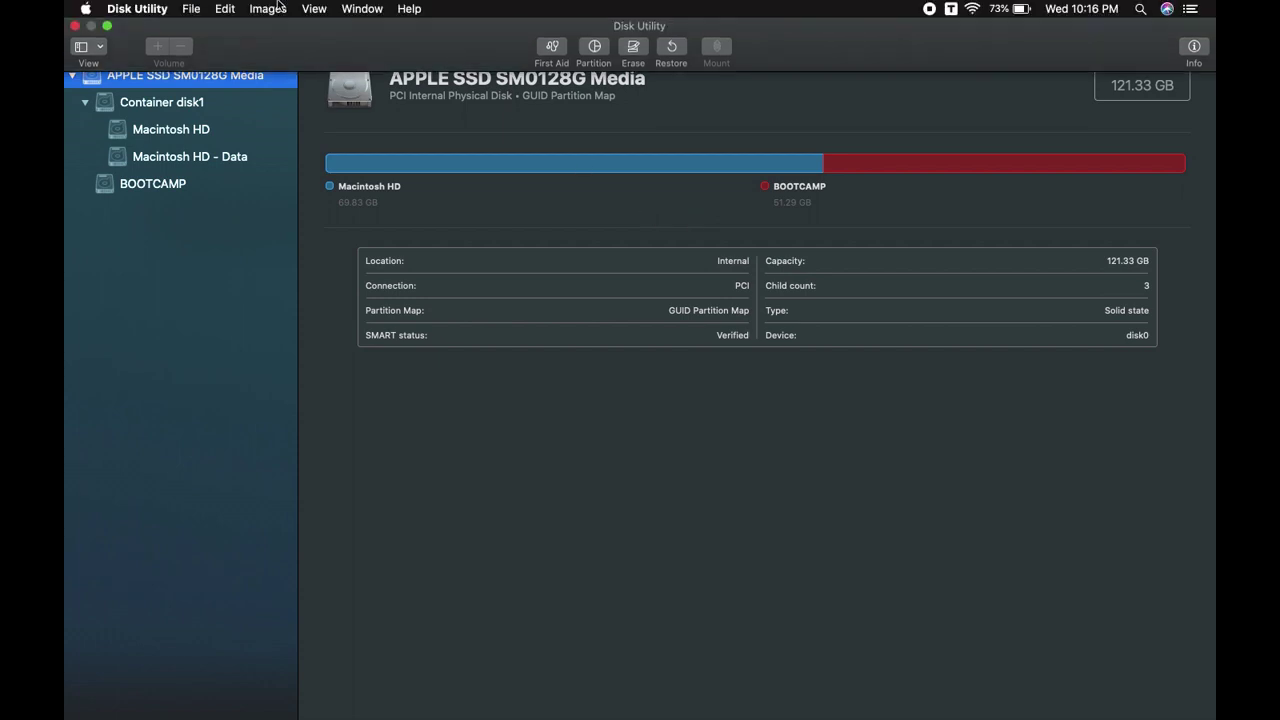
click(87, 10)
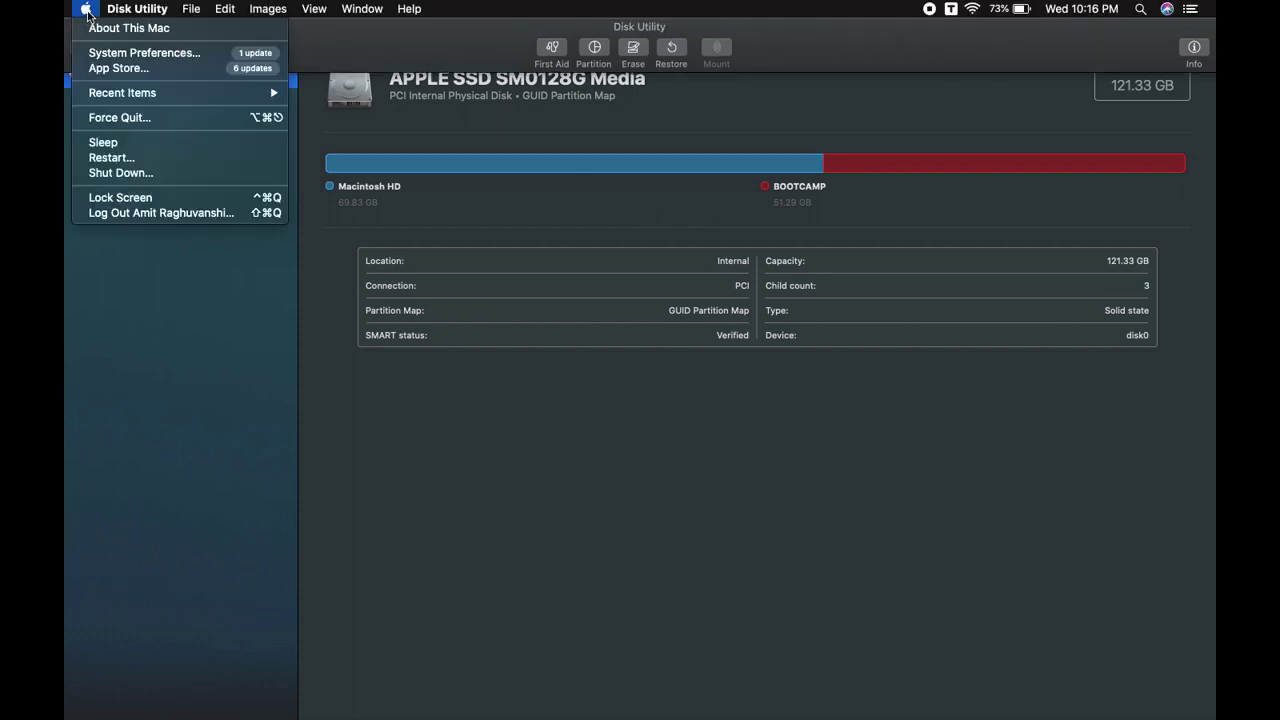
Open About This Mac's Storage view to confirm Macintosh HD at 69.83 GB with no KnowHowTo volume
click(107, 30)
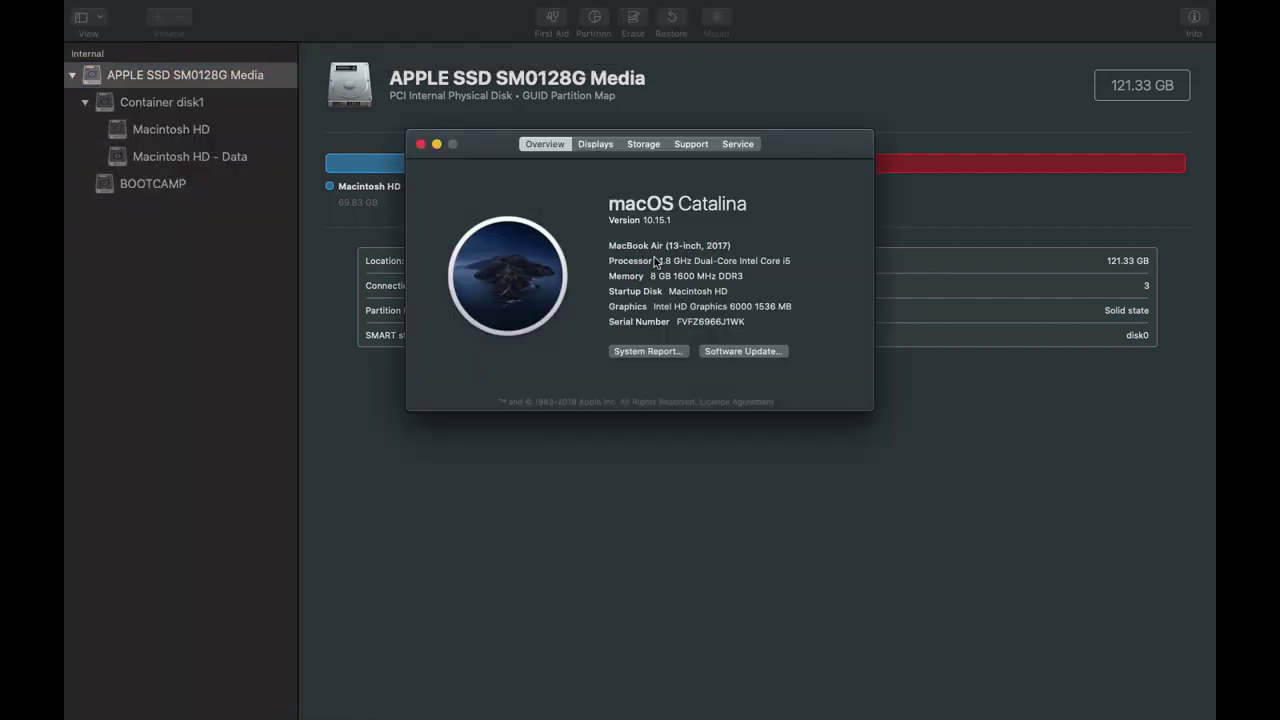
click(642, 146)
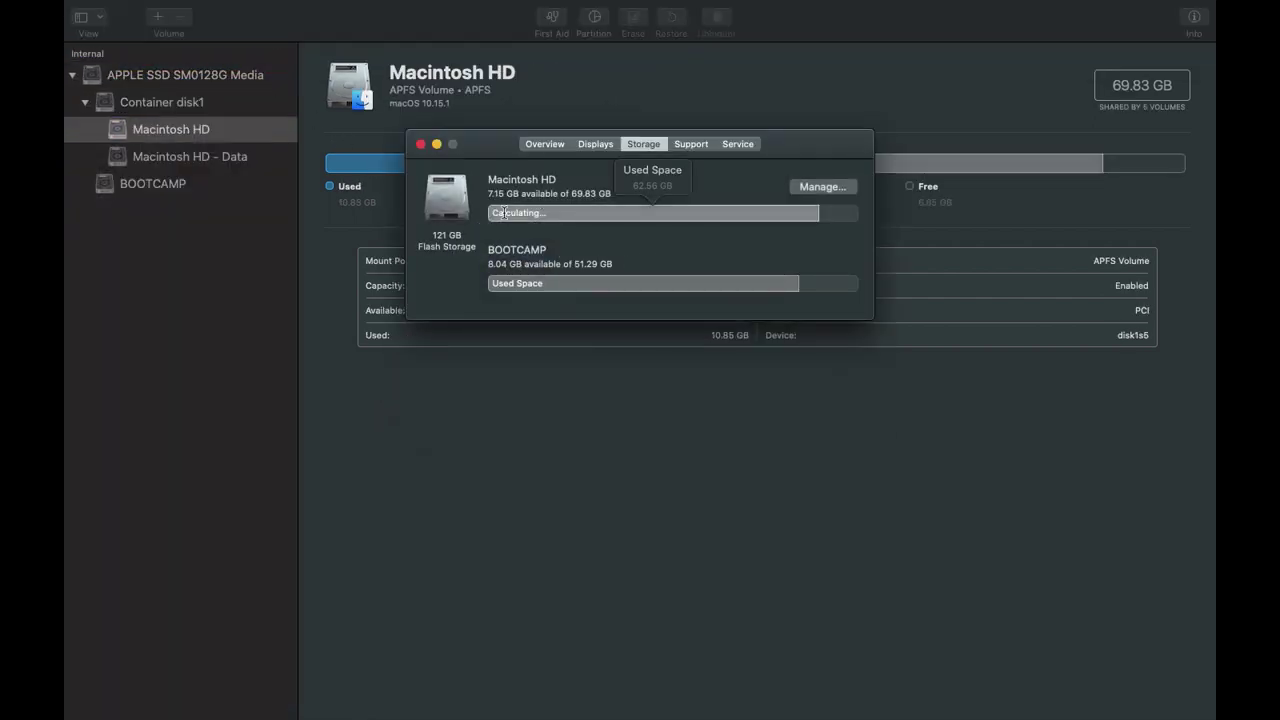